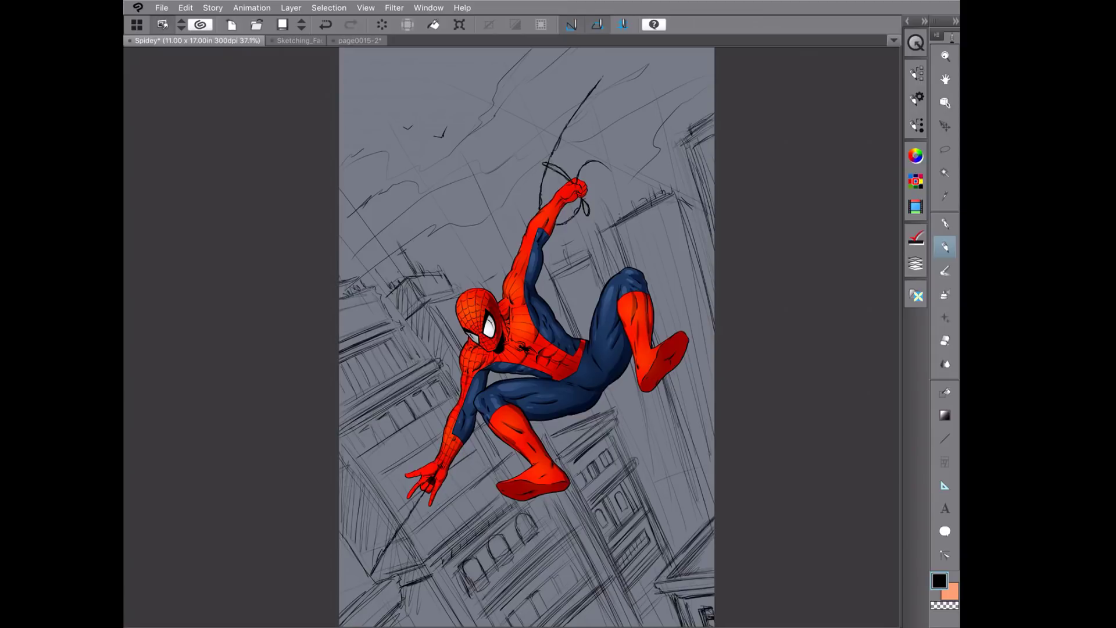
# Examine the inked and colored Spidey illustration up close, at several magnifications and canvas rotations.
pyautogui.scroll(3, 483, 375)
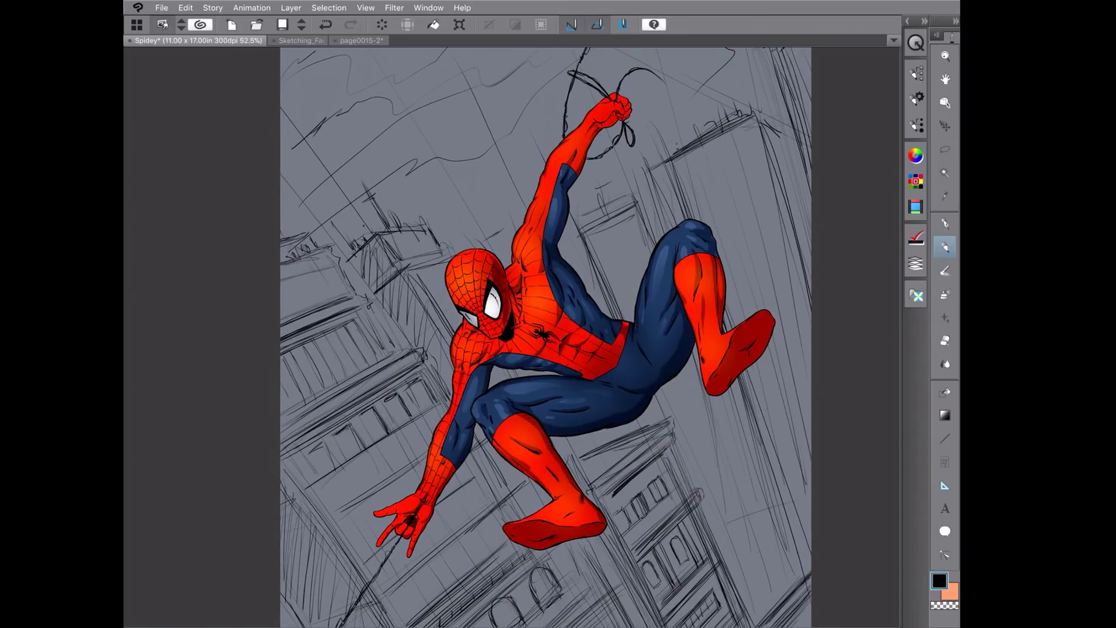
pyautogui.scroll(2, 541, 334)
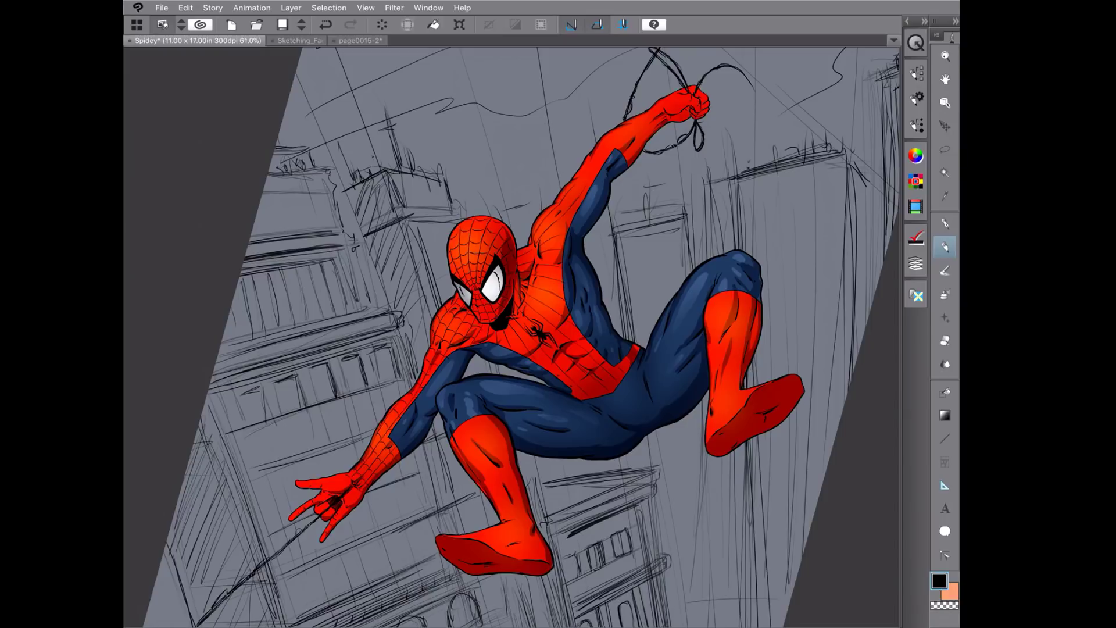
pyautogui.scroll(2, 511, 337)
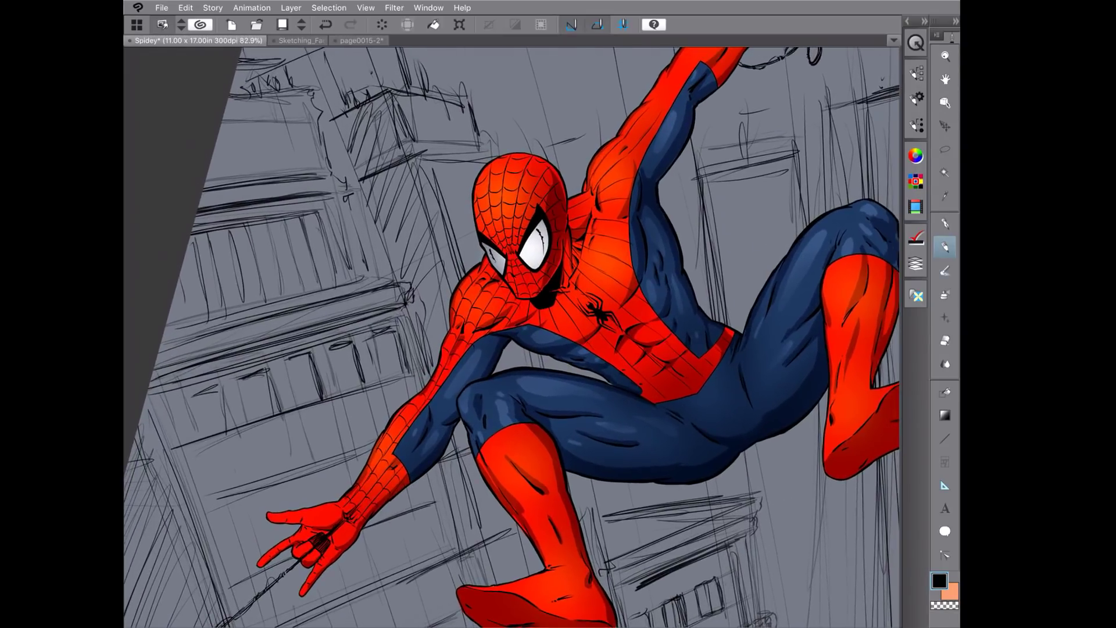
pyautogui.scroll(-2, 511, 314)
pyautogui.scroll(4, 465, 290)
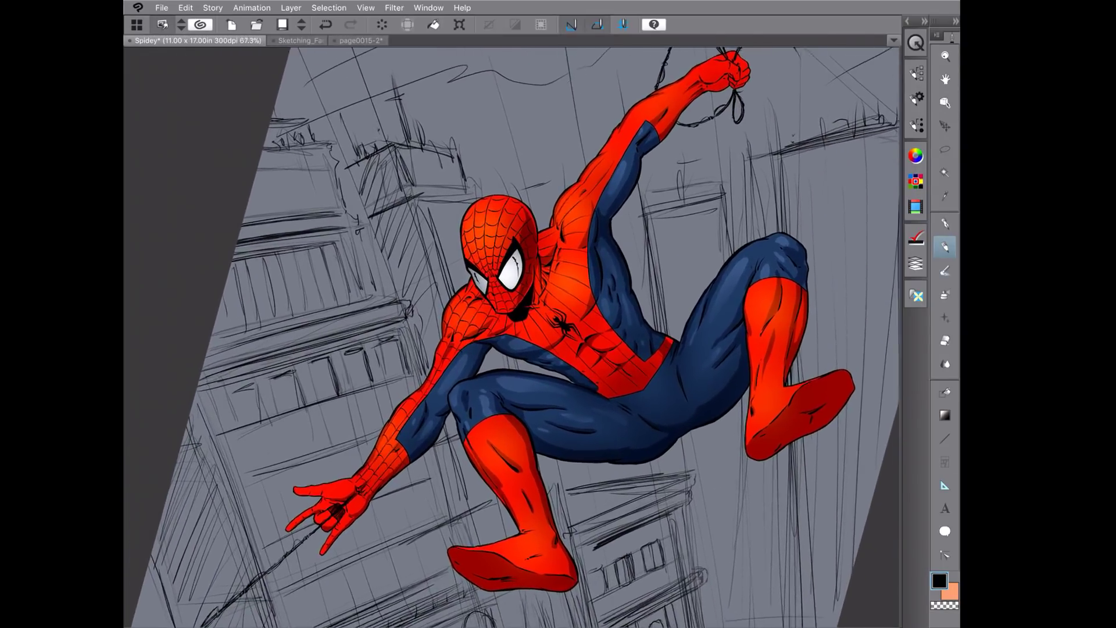
pyautogui.scroll(1, 465, 326)
pyautogui.scroll(-4, 441, 331)
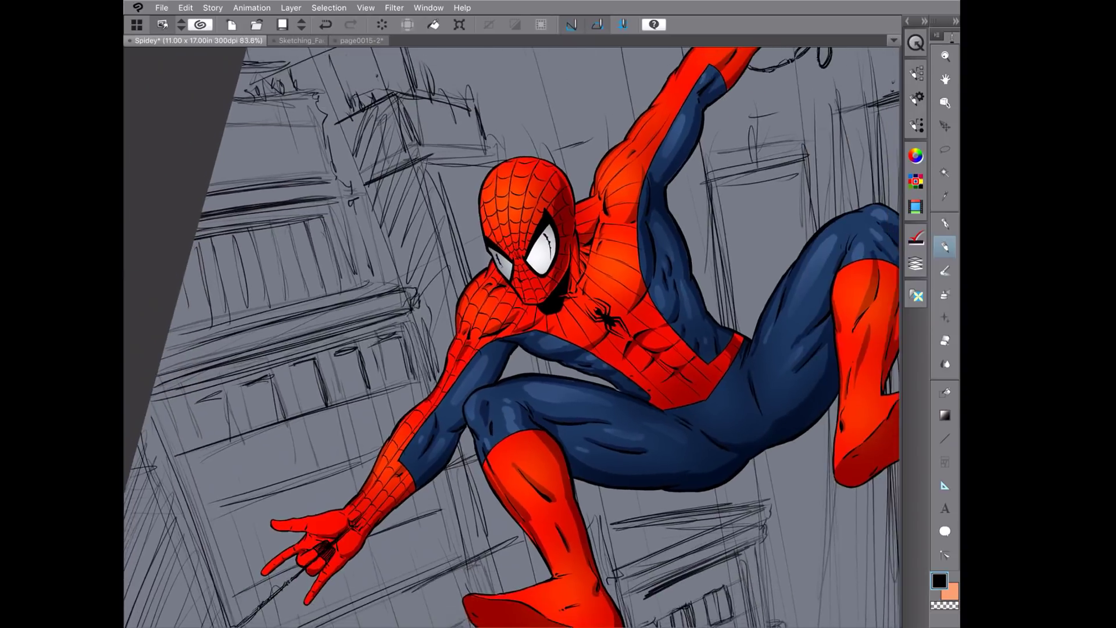
pyautogui.scroll(-2, 512, 337)
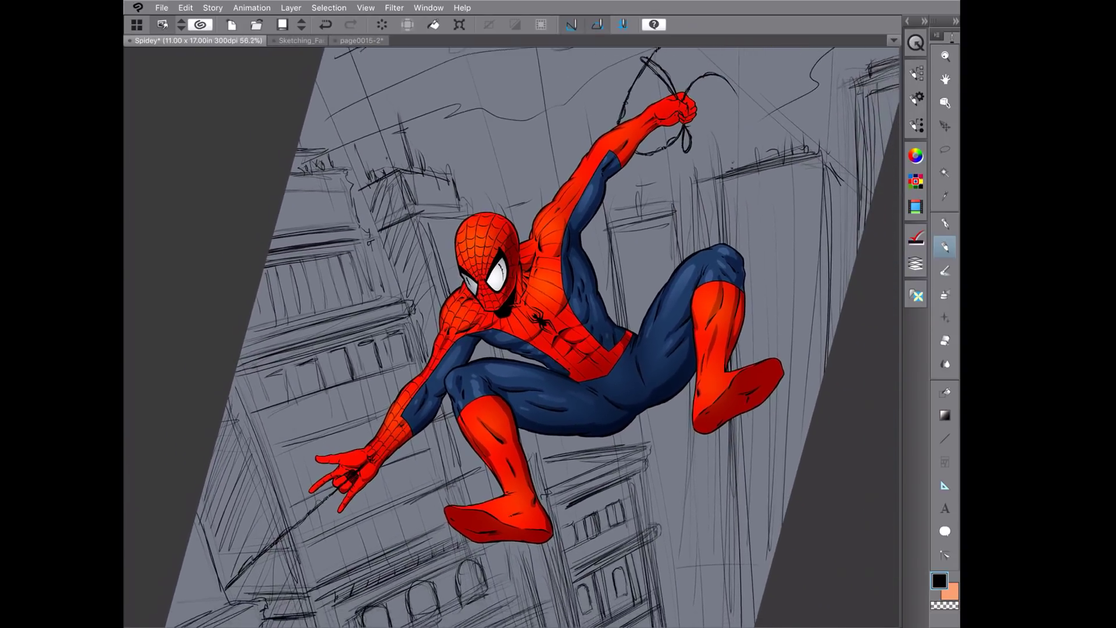
pyautogui.scroll(-2, 523, 325)
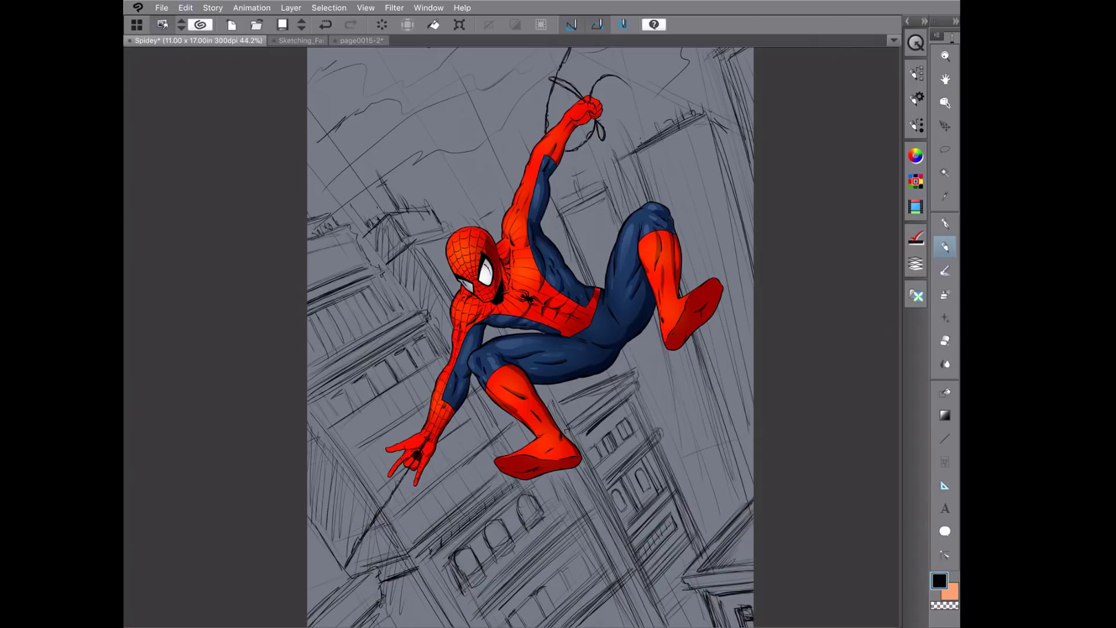
# Switch to the Sketching_Faces_for_Practice document and examine the line work and coloring of the woman's face and hair.
pyautogui.click(300, 41)
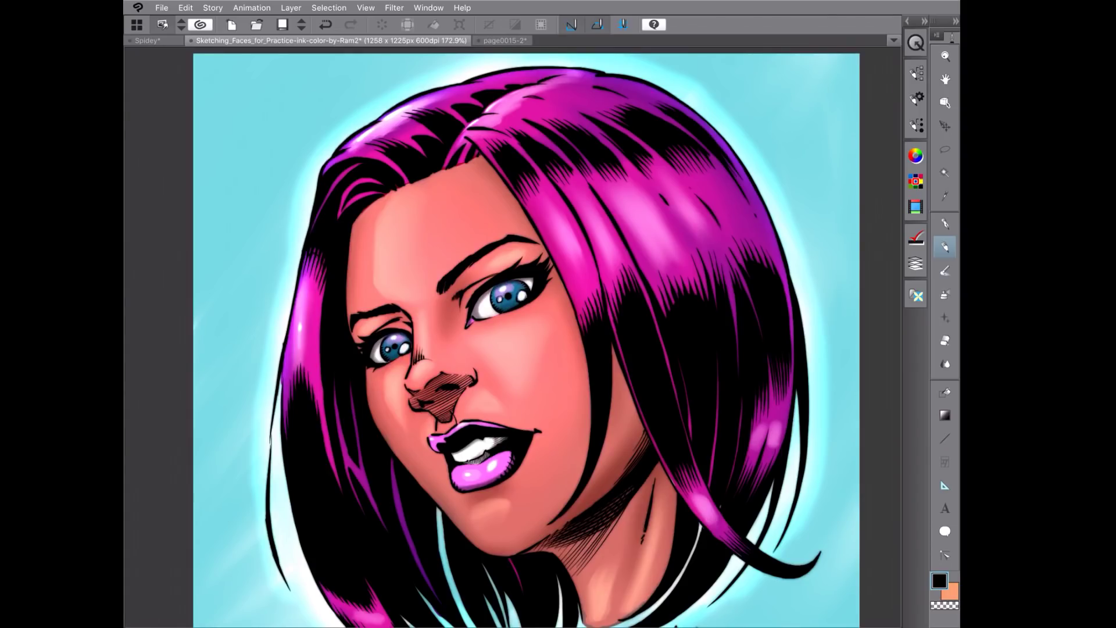
pyautogui.scroll(-2, 513, 337)
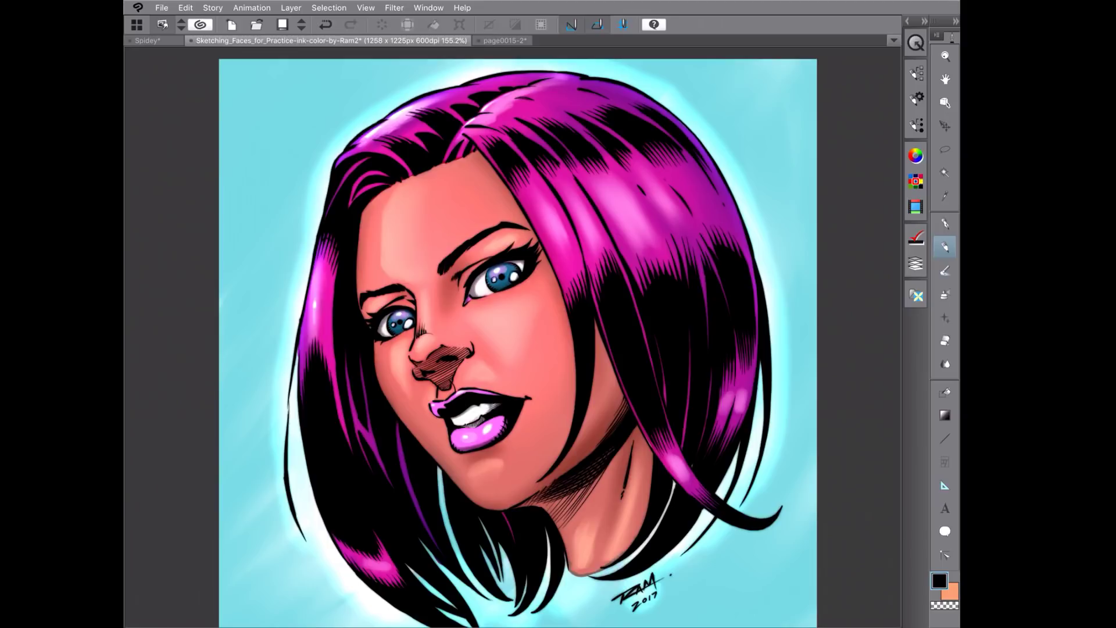
pyautogui.scroll(5, 512, 338)
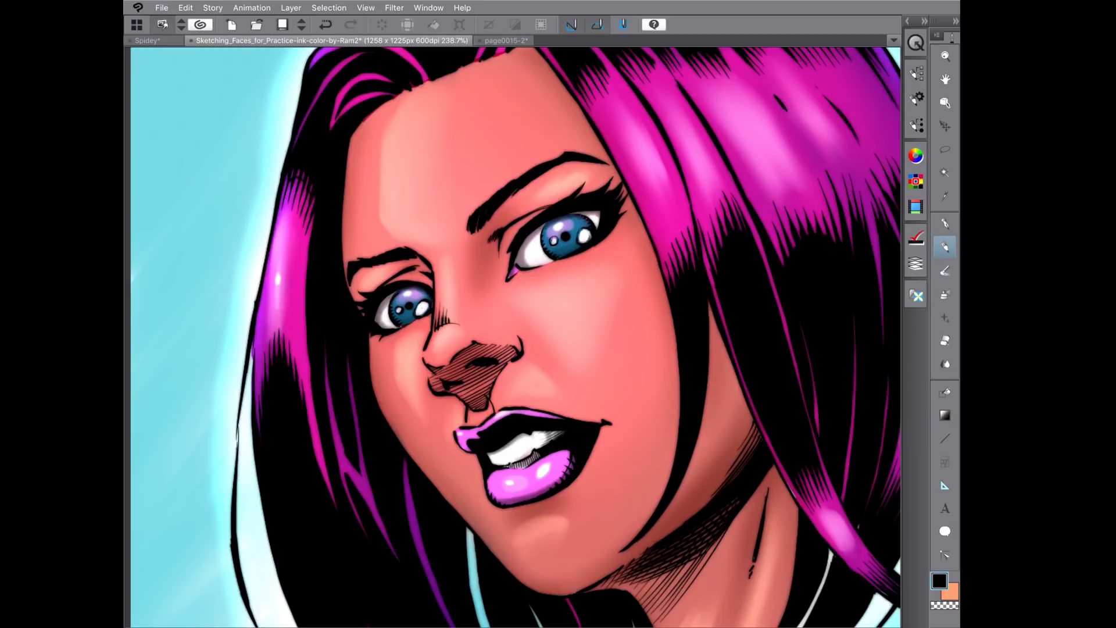
pyautogui.scroll(2, 512, 337)
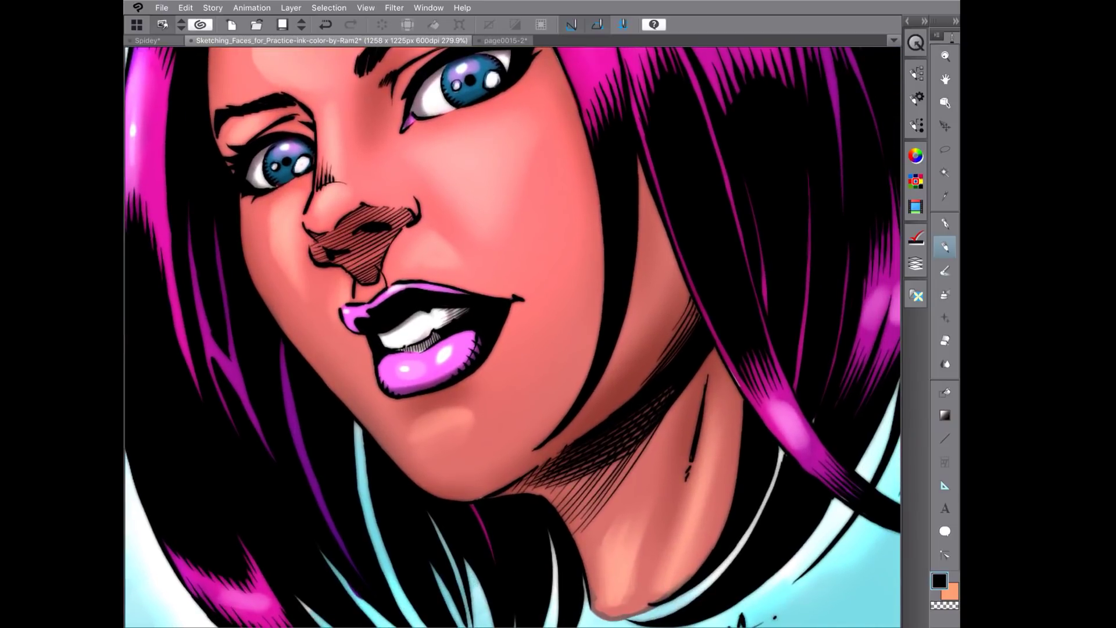
pyautogui.scroll(-2, 593, 569)
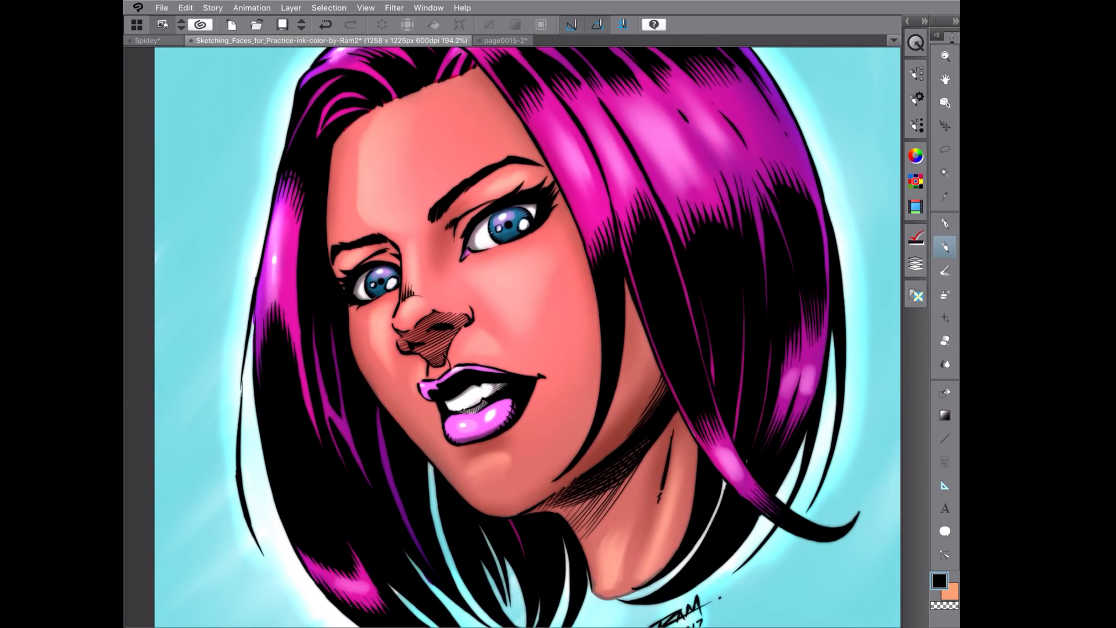
pyautogui.moveTo(605, 581); pyautogui.dragTo(466, 622)
pyautogui.scroll(1, 434, 420)
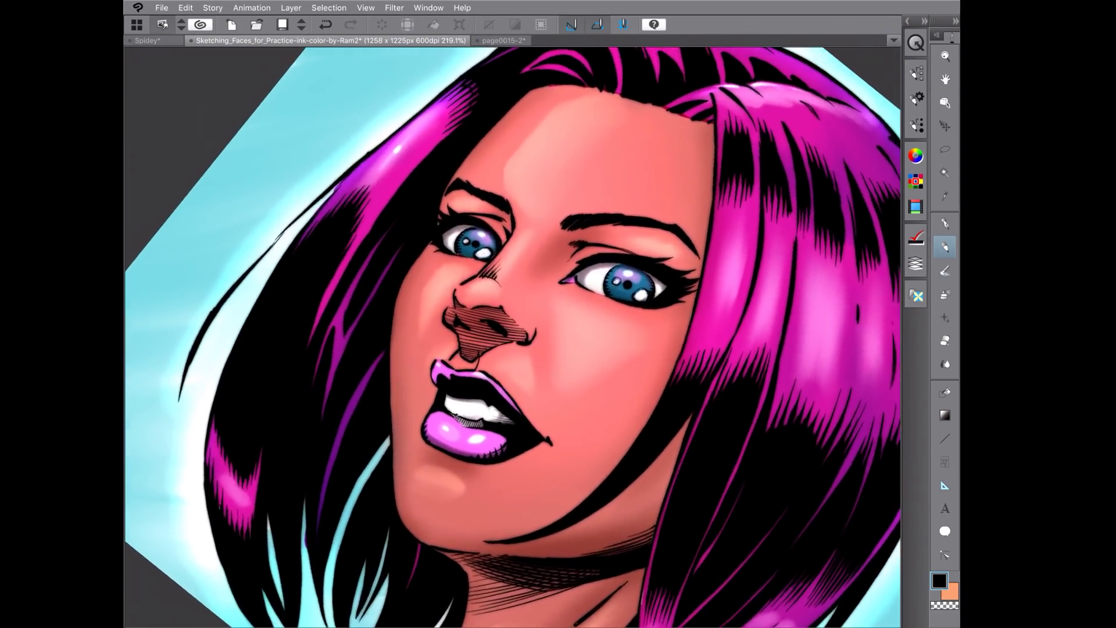
pyautogui.moveTo(494, 555); pyautogui.dragTo(581, 494)
pyautogui.moveTo(713, 448); pyautogui.dragTo(722, 417)
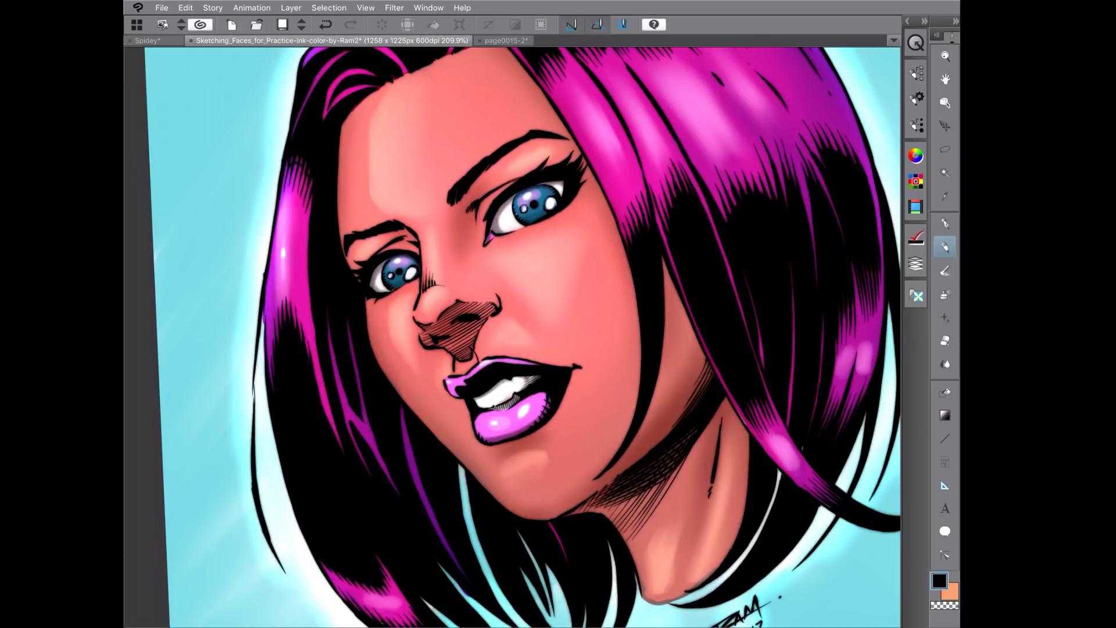
# Add a new raster layer directly above the Selection 1 layer.
pyautogui.click(916, 263)
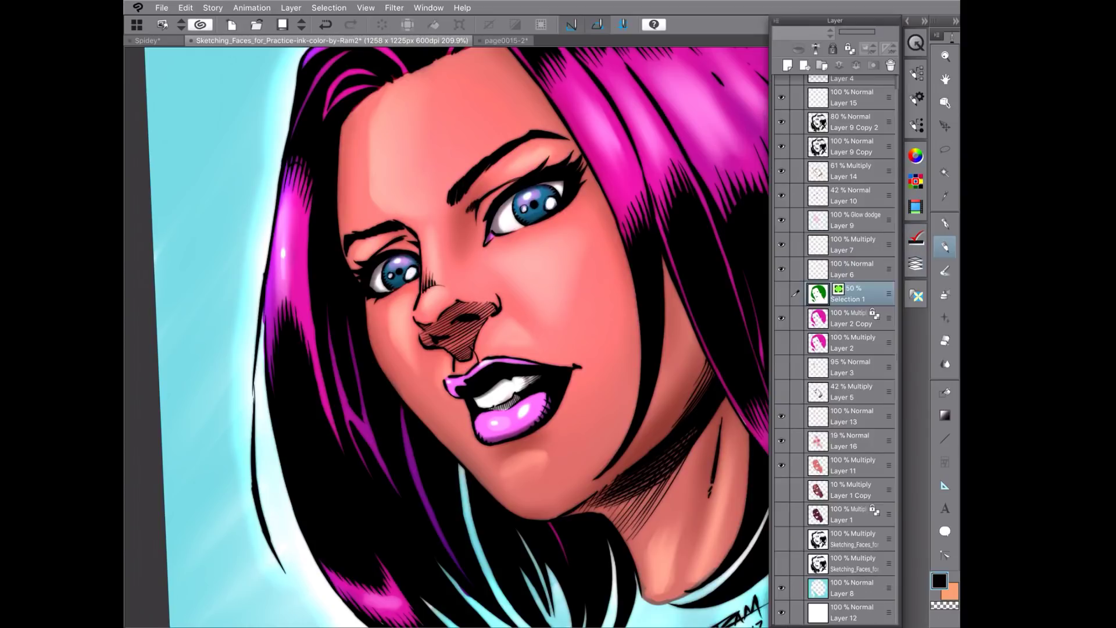
pyautogui.click(787, 65)
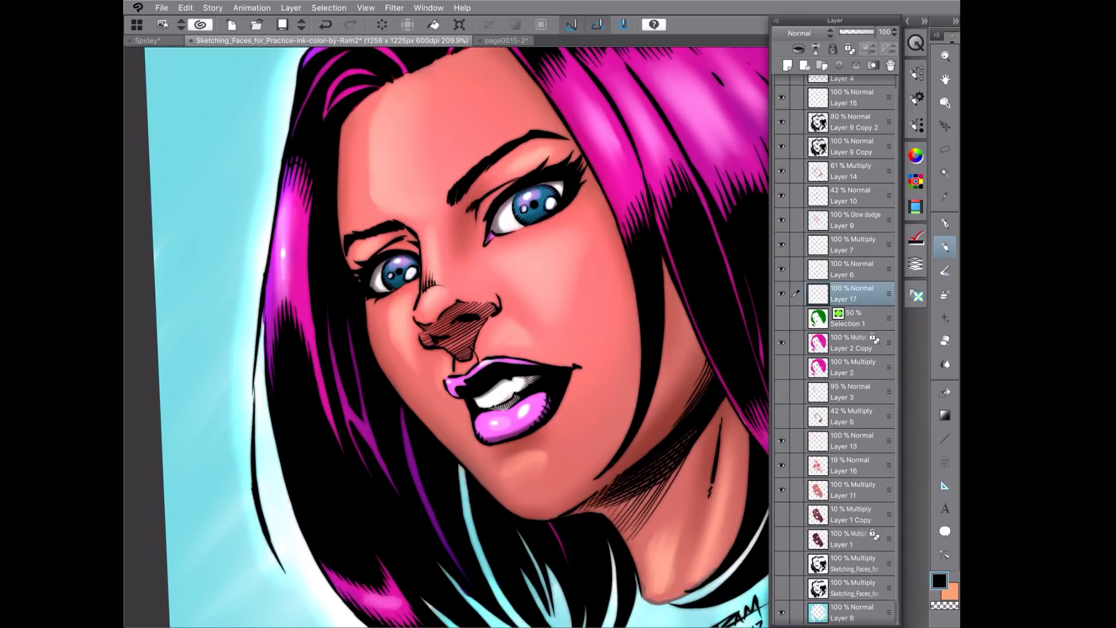
pyautogui.click(916, 264)
# Try out black zigzag pen strokes on the blue background beside the hair, undoing each one.
pyautogui.moveTo(242, 175)
pyautogui.mouseDown()
pyautogui.moveTo(281, 264)
pyautogui.moveTo(215, 370)
pyautogui.mouseUp()
pyautogui.hotkey('ctrl', 'z')
pyautogui.moveTo(196, 158)
pyautogui.mouseDown()
pyautogui.moveTo(210, 181)
pyautogui.moveTo(208, 238)
pyautogui.moveTo(243, 419)
pyautogui.mouseUp()
pyautogui.hotkey('ctrl', 'z')
pyautogui.moveTo(249, 144)
pyautogui.mouseDown()
pyautogui.moveTo(261, 165)
pyautogui.moveTo(187, 234)
pyautogui.moveTo(216, 275)
pyautogui.moveTo(228, 328)
pyautogui.mouseUp()
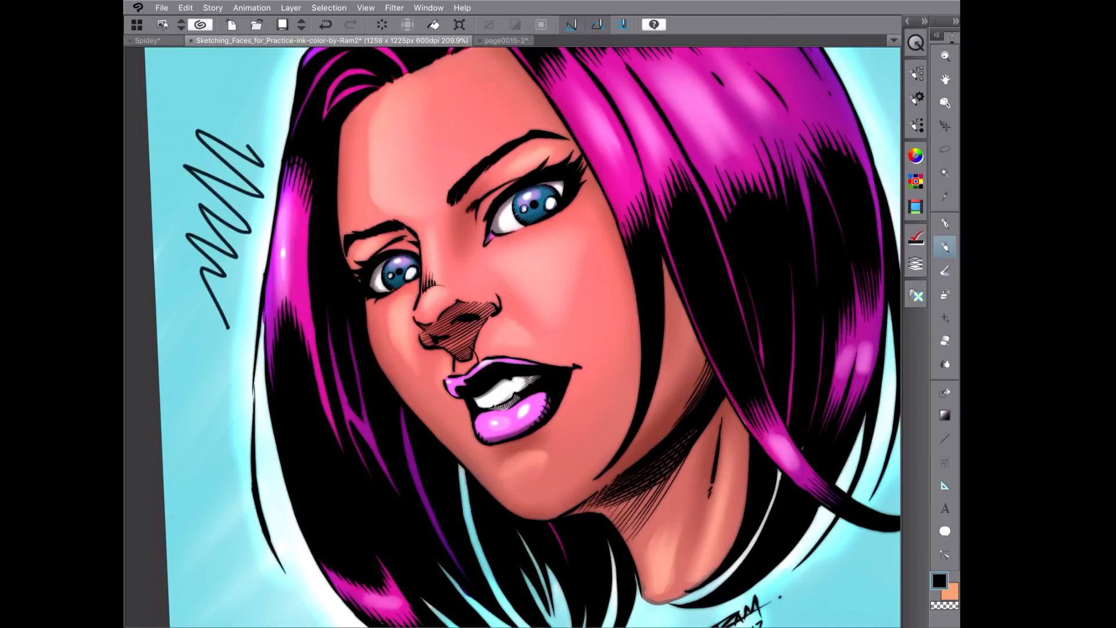
pyautogui.hotkey('ctrl', 'z')
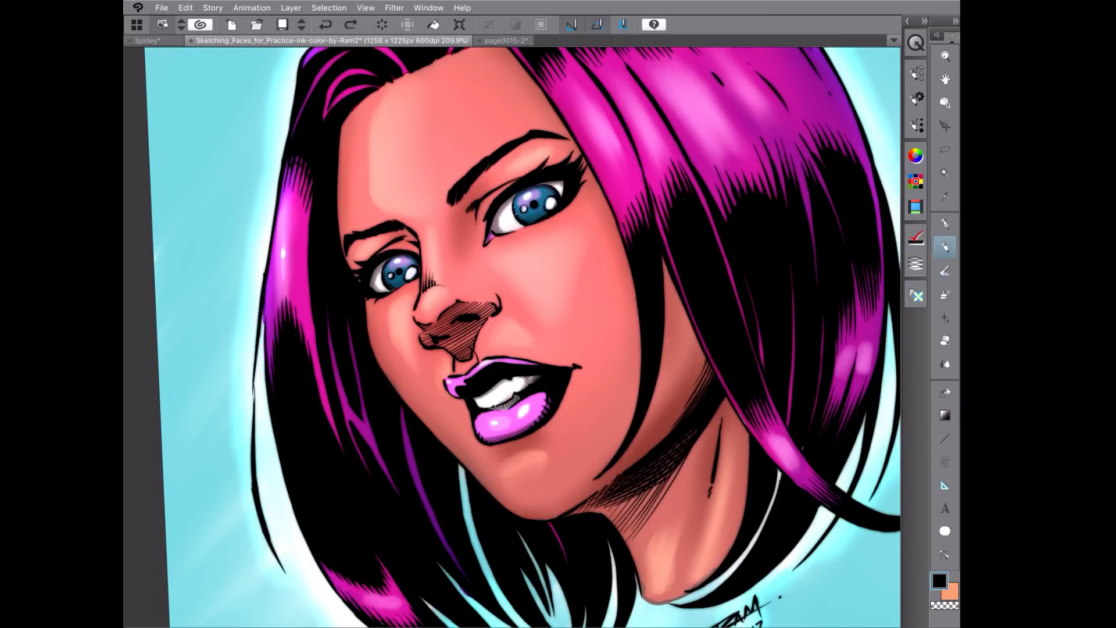
pyautogui.moveTo(406, 290); pyautogui.dragTo(359, 284)
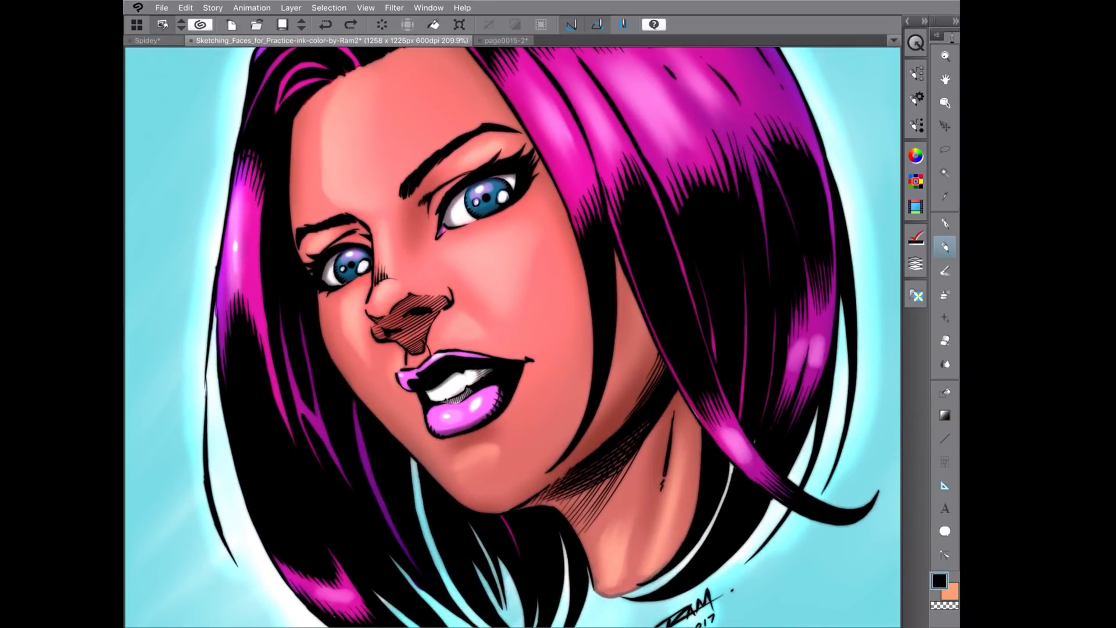
pyautogui.scroll(-2, 511, 337)
pyautogui.moveTo(660, 573); pyautogui.dragTo(717, 532)
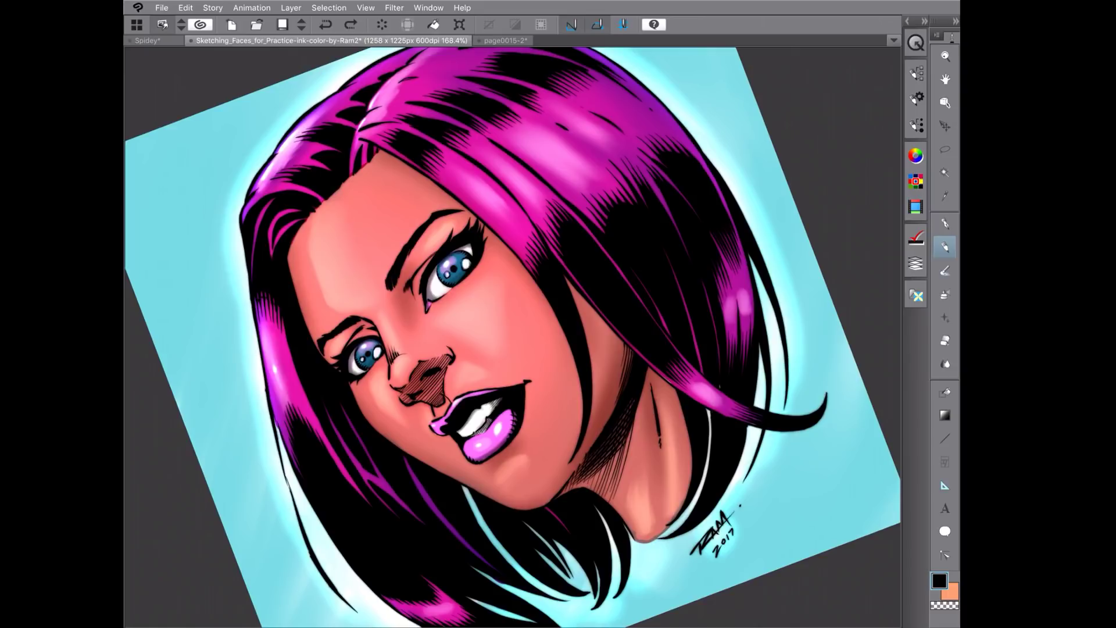
# Switch to the page0015-2 document and examine the inks over blue pencils in the fanged-face panel at the page's bottom.
pyautogui.click(505, 41)
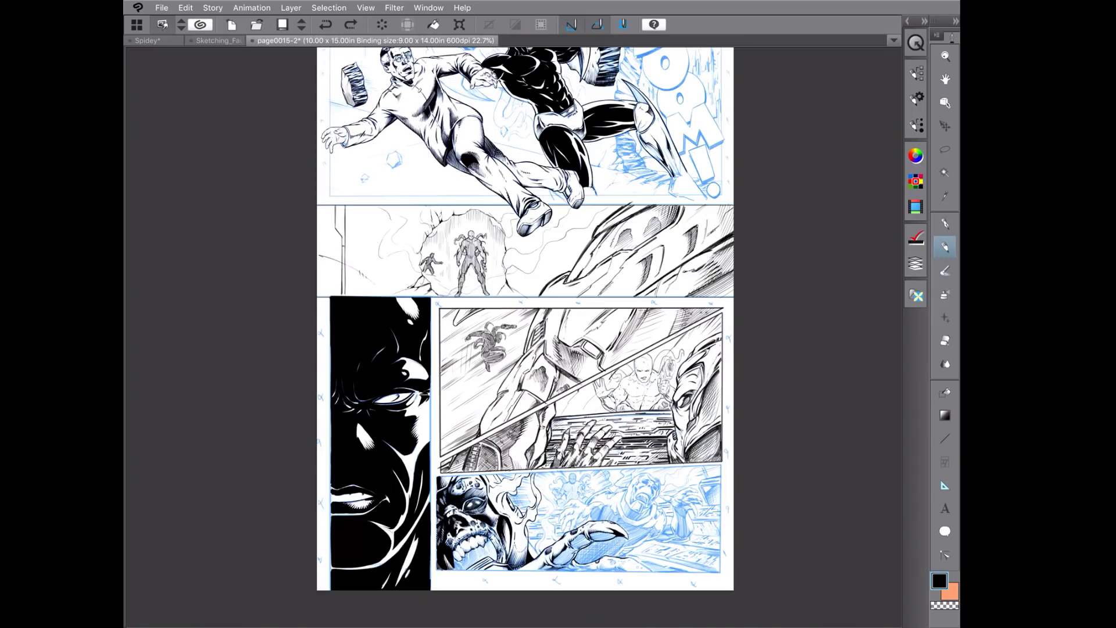
pyautogui.scroll(5, 515, 337)
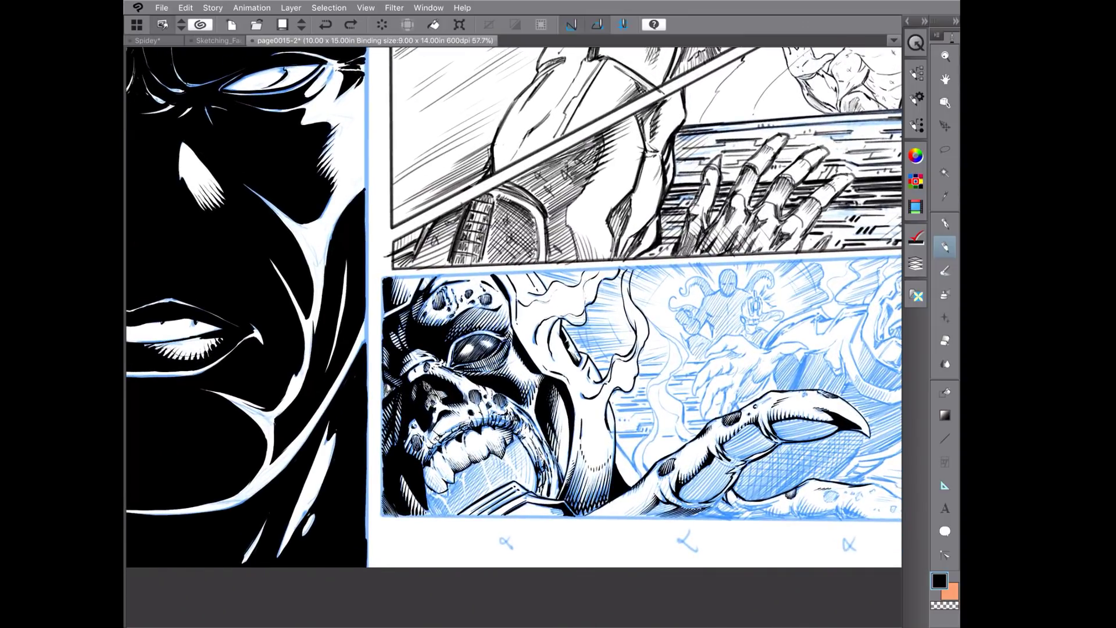
pyautogui.scroll(1, 563, 414)
pyautogui.scroll(3, 489, 422)
pyautogui.scroll(-2, 581, 332)
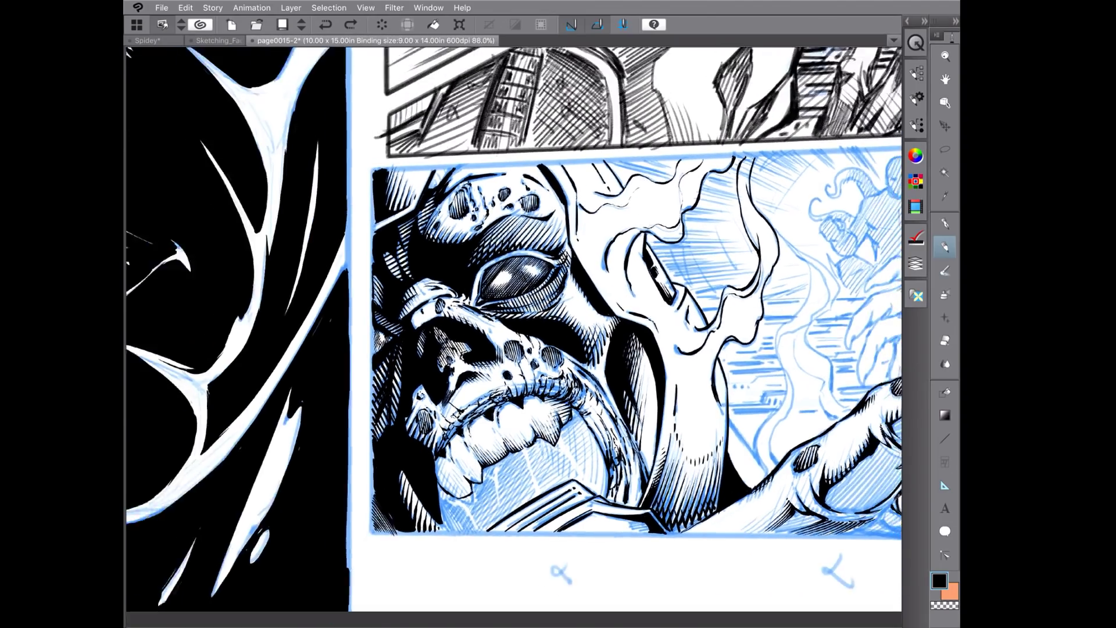
pyautogui.scroll(2, 581, 343)
pyautogui.hscroll(1, 514, 337)
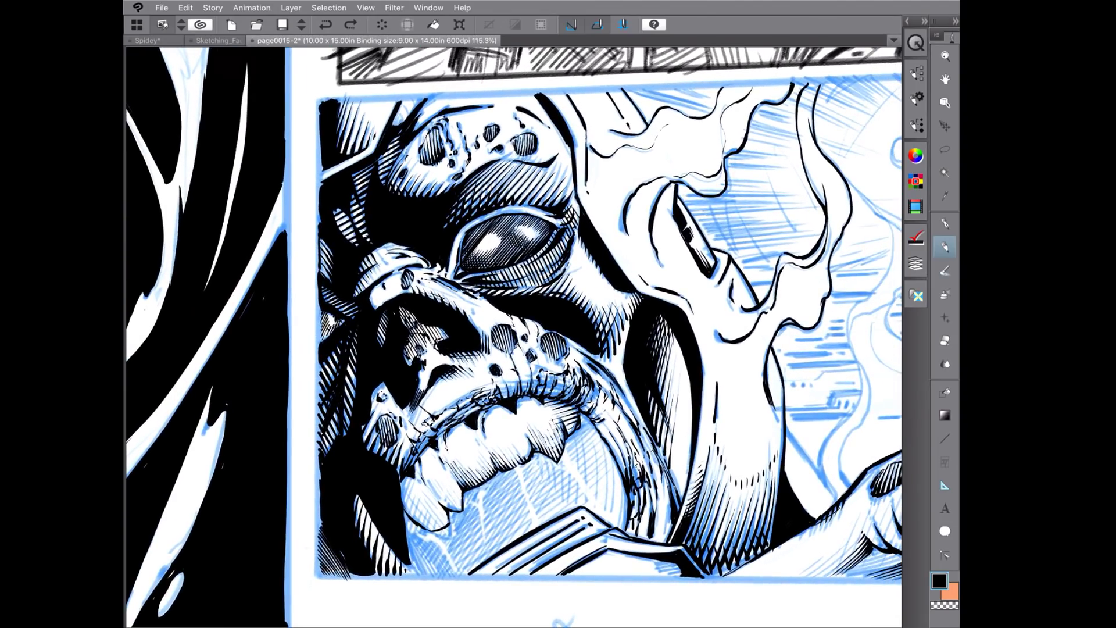
pyautogui.hscroll(3, 515, 336)
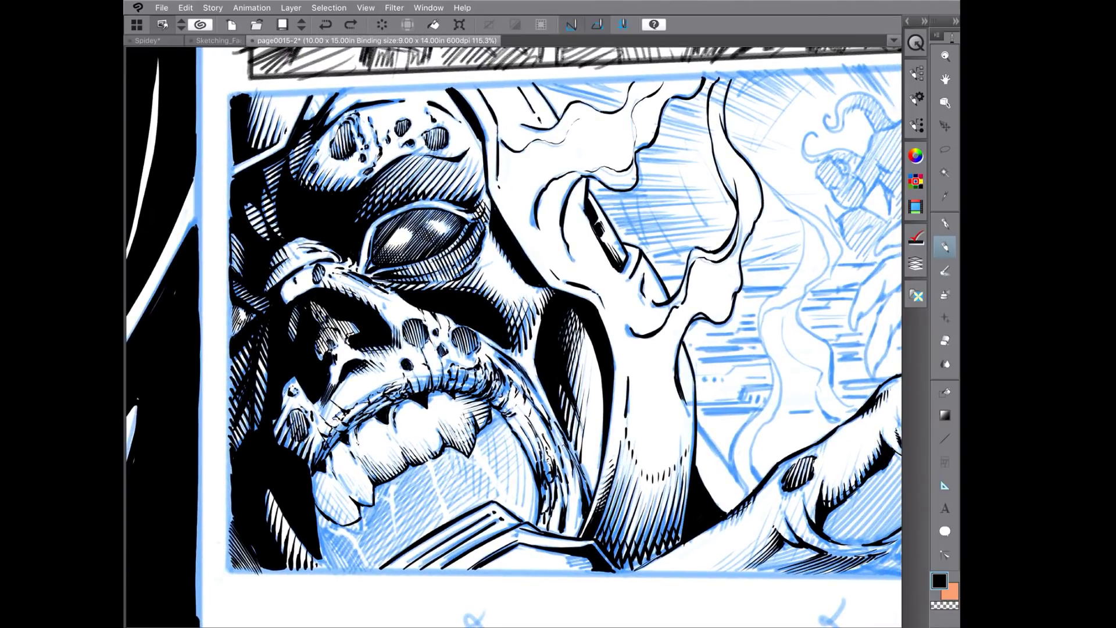
pyautogui.scroll(-1, 514, 337)
pyautogui.hscroll(4, 513, 337)
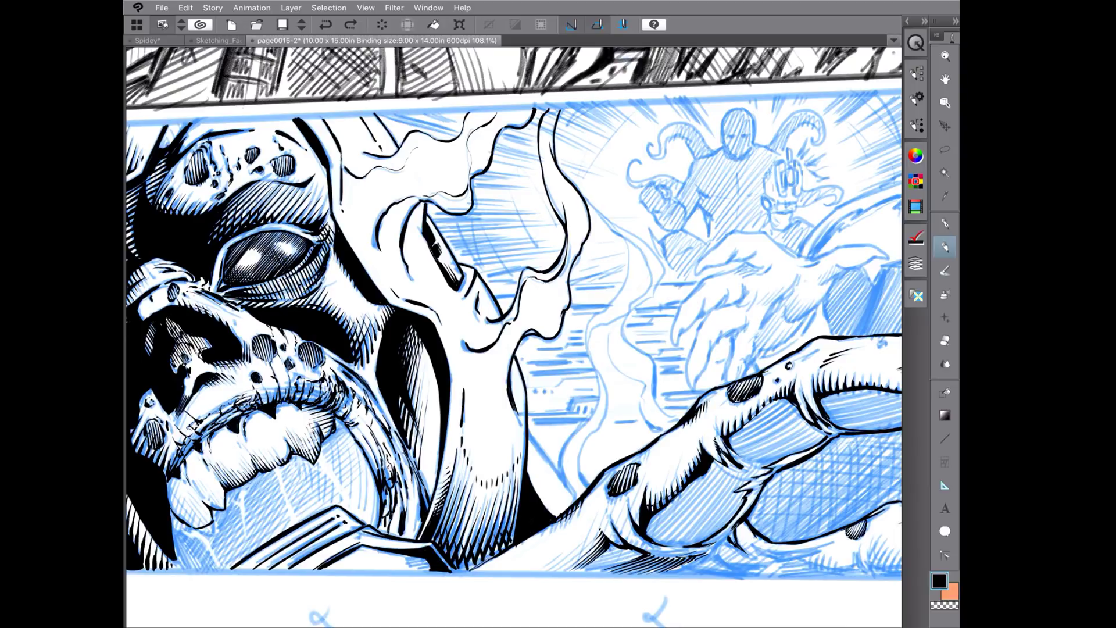
# Hide Layer 18 in the P6 folder to view the blue pencils alone, and show it again.
pyautogui.click(915, 264)
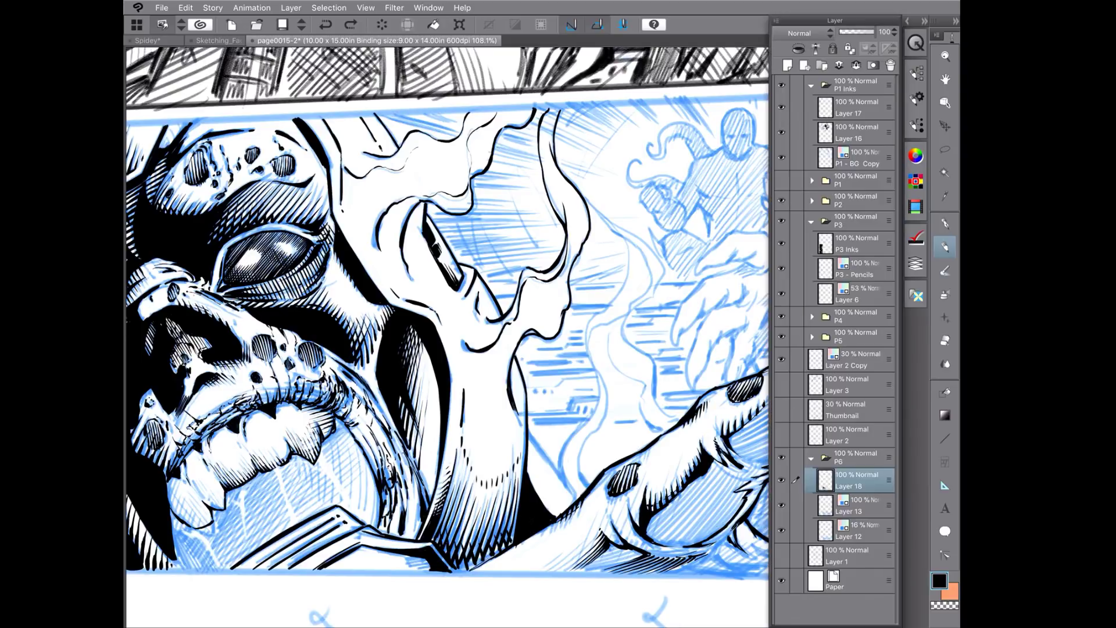
pyautogui.click(781, 480)
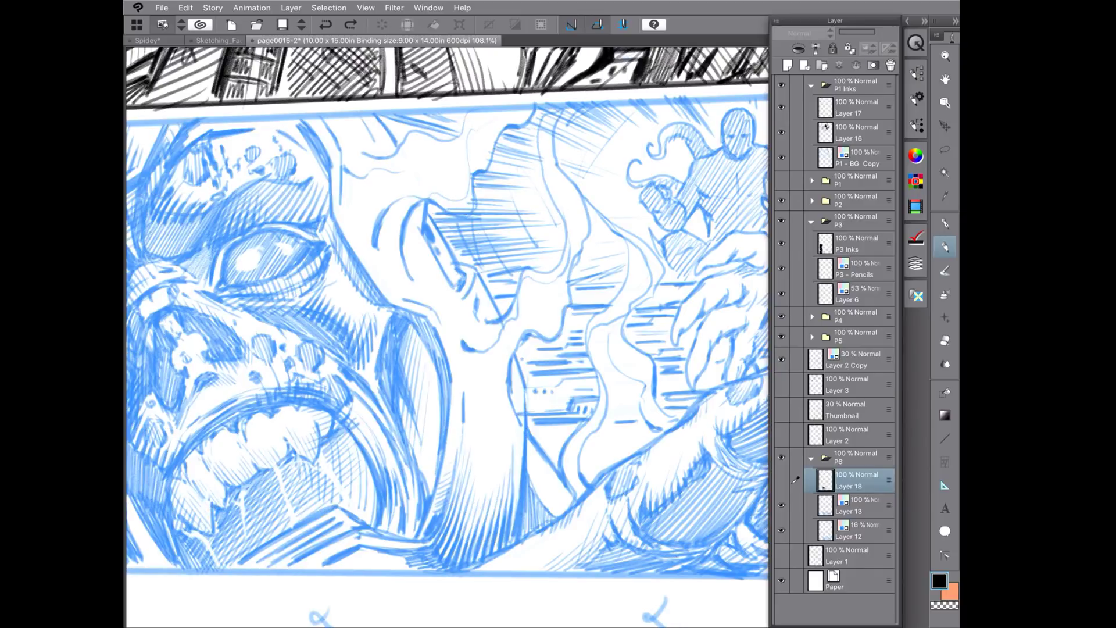
pyautogui.click(781, 480)
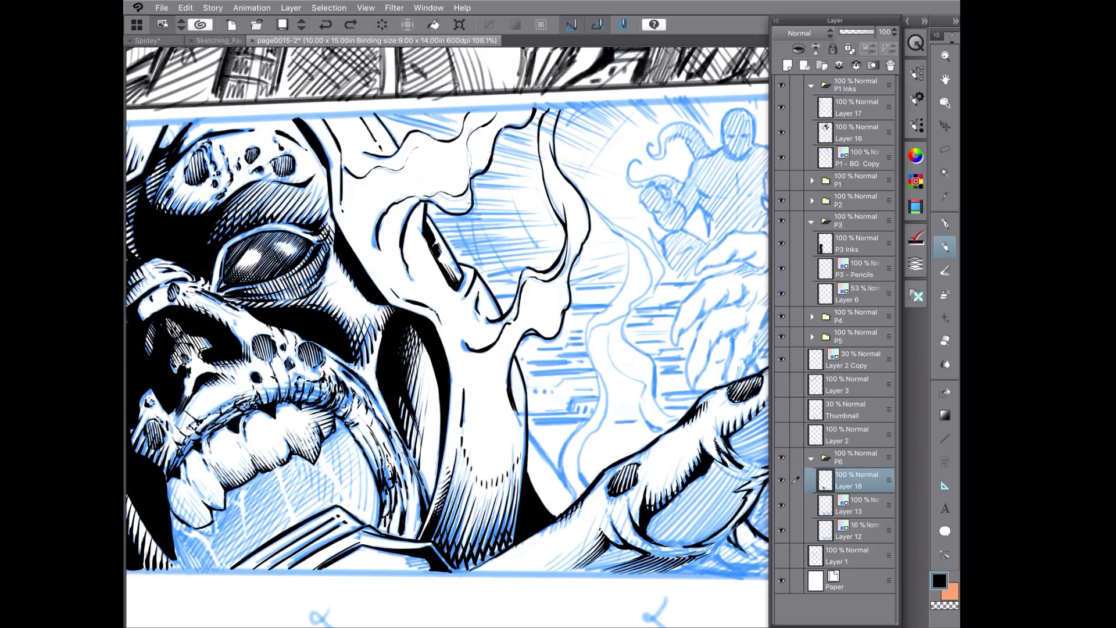
# Look through the layer commands available for Layer 18 and check its layer properties without changing anything.
pyautogui.moveTo(855, 480)
pyautogui.mouseDown()
pyautogui.moveTo(854, 429)
pyautogui.moveTo(855, 477)
pyautogui.mouseUp()
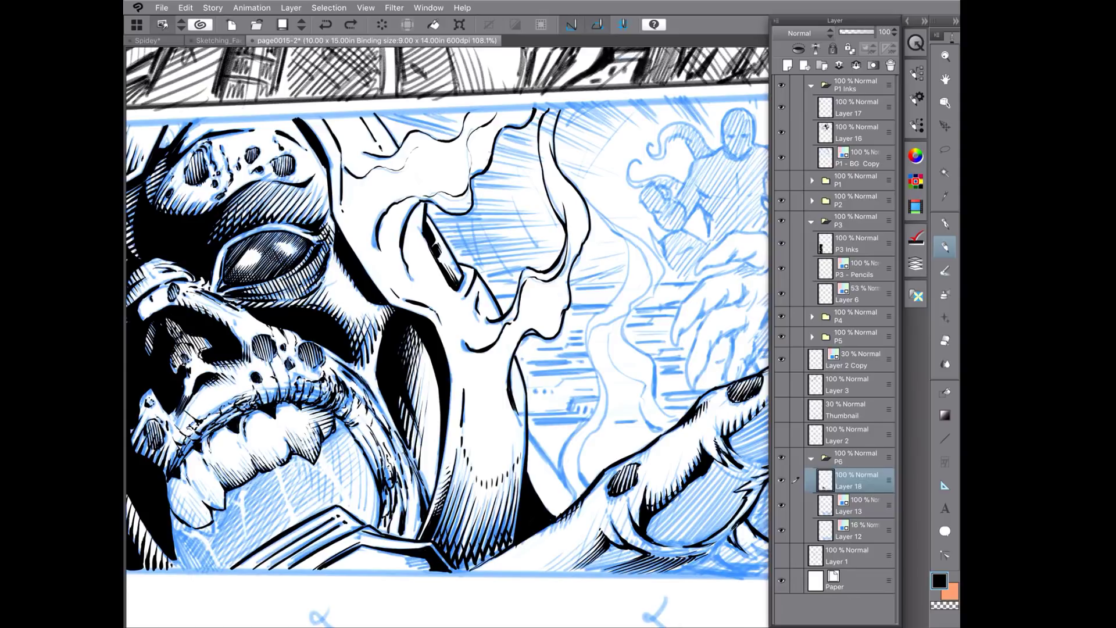
pyautogui.rightClick(823, 485)
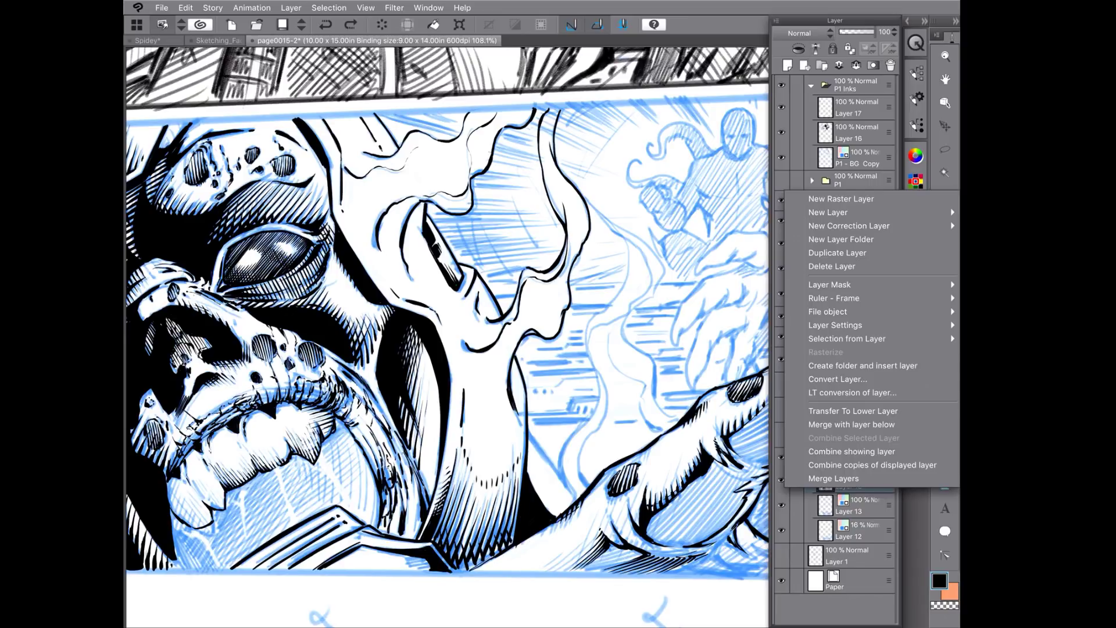
pyautogui.press('Escape')
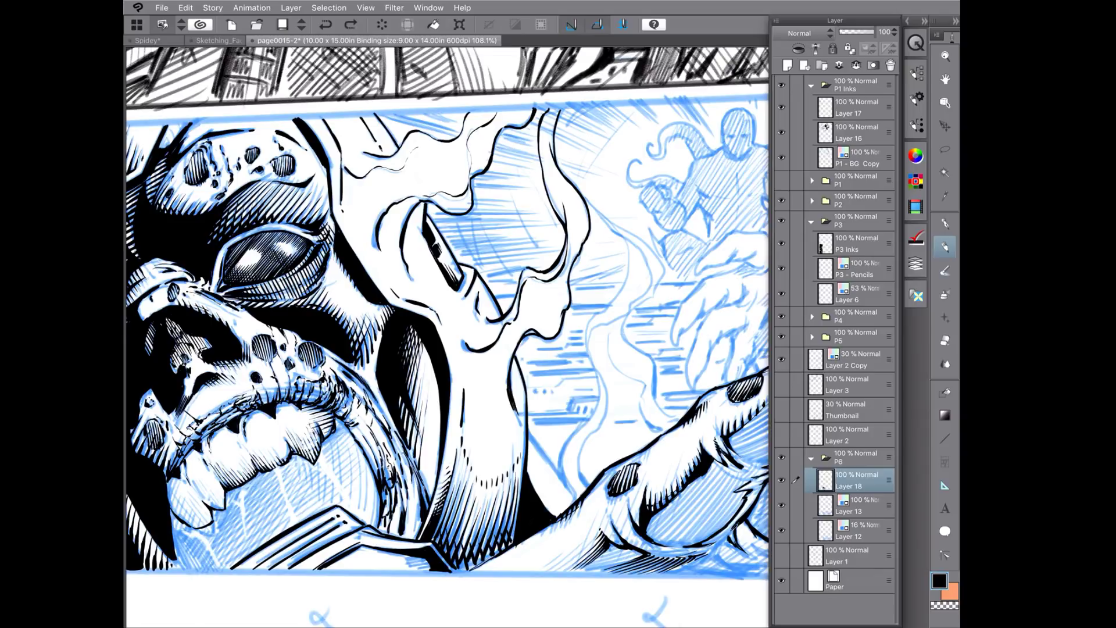
pyautogui.click(915, 263)
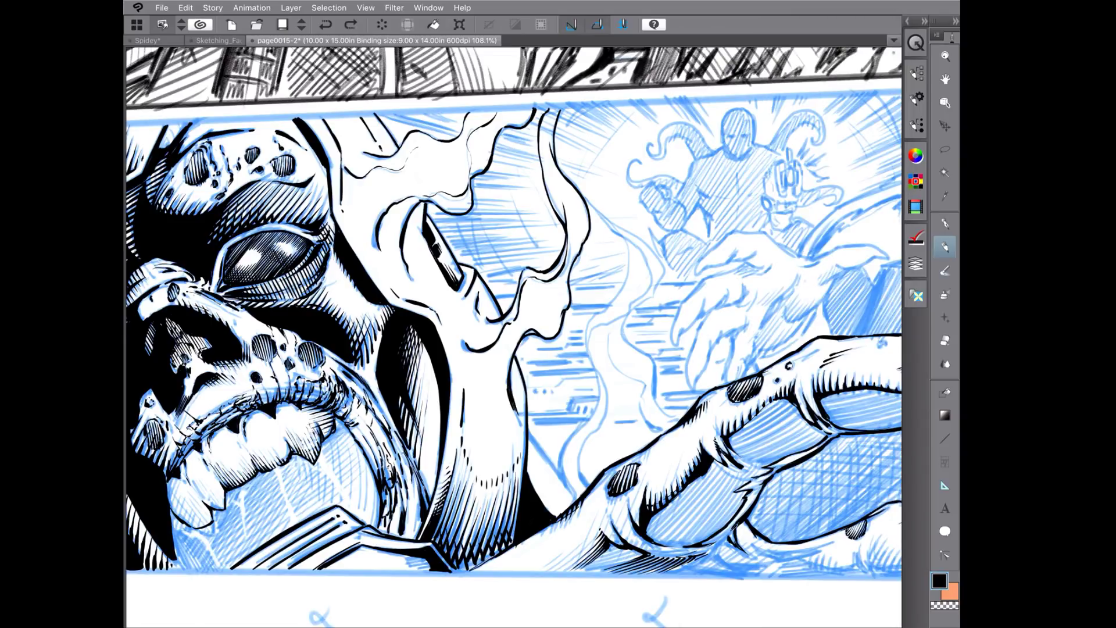
pyautogui.click(916, 238)
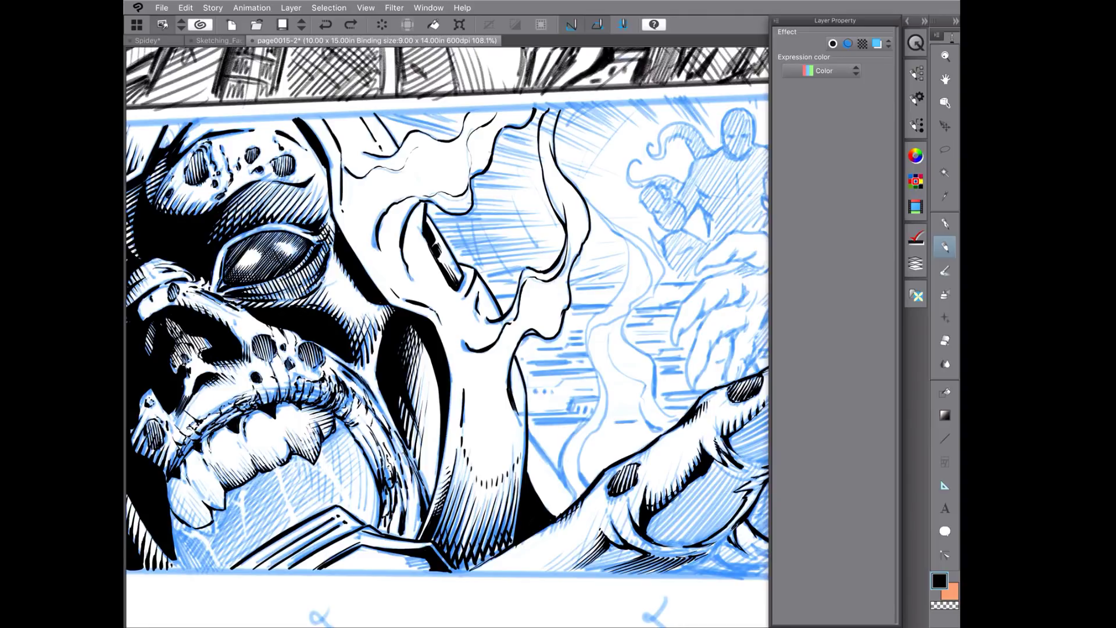
pyautogui.click(915, 238)
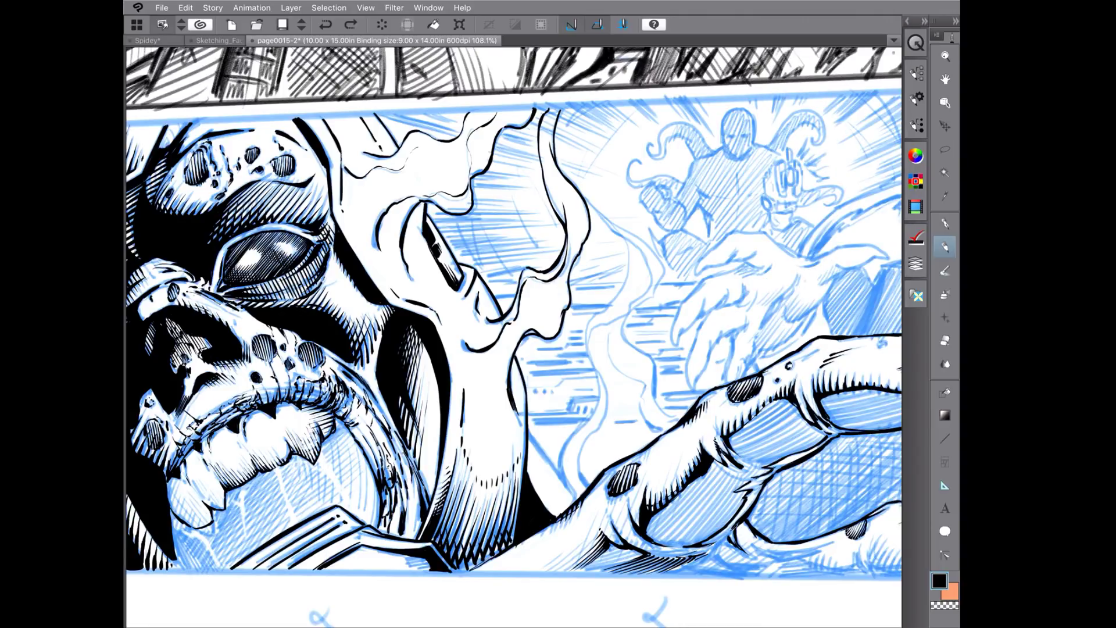
# Move the Layer Property palette into its own separate dock column and collapse that column to an icon.
pyautogui.press('F7')
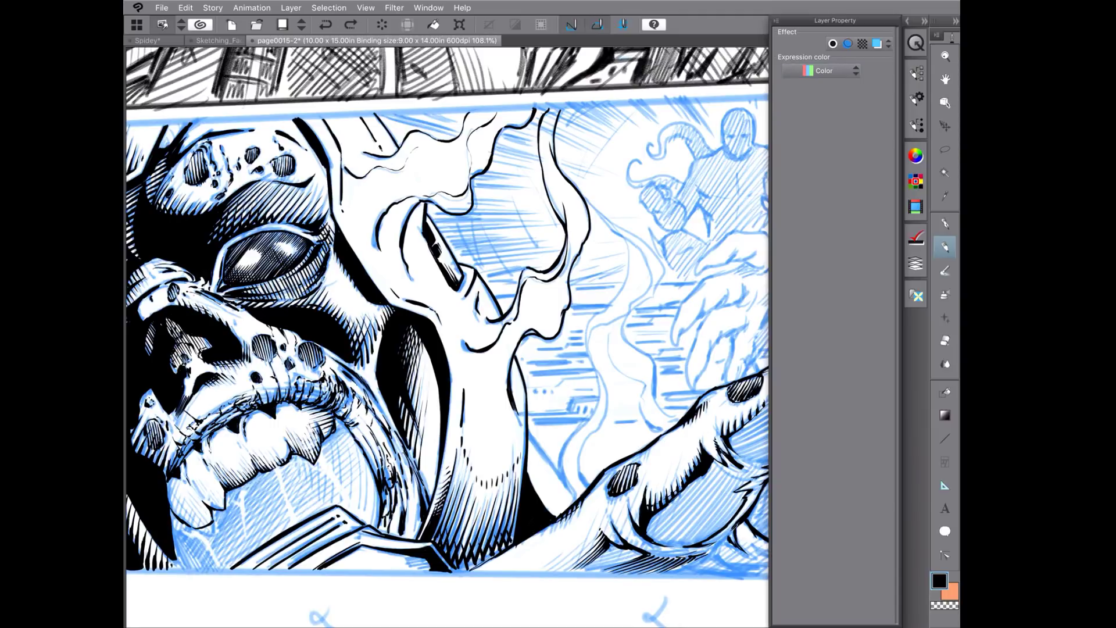
pyautogui.moveTo(863, 20); pyautogui.dragTo(865, 62)
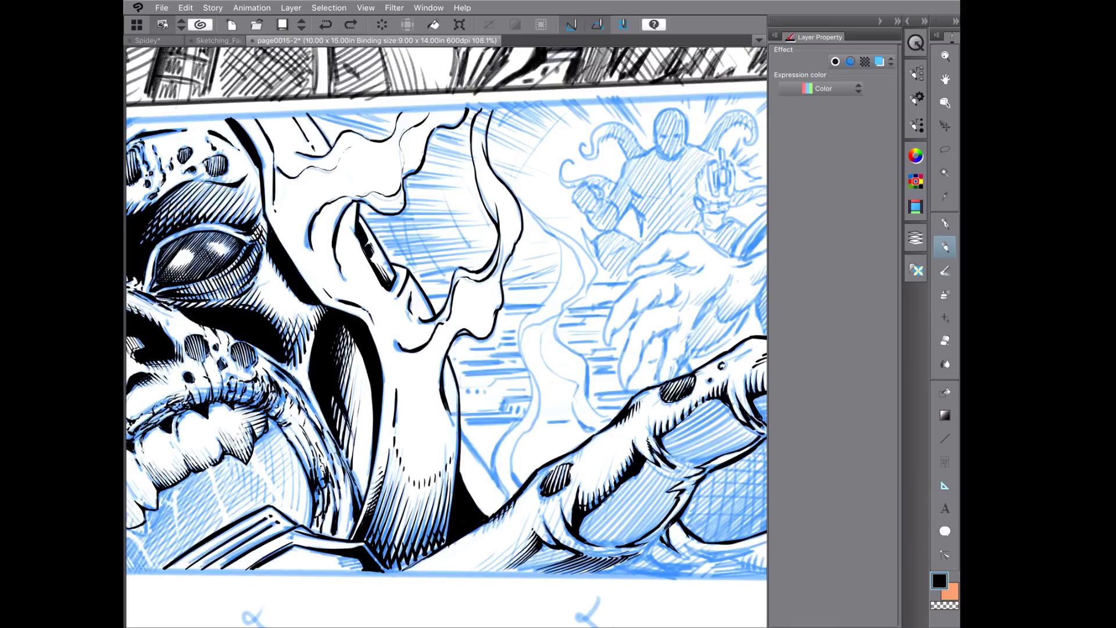
pyautogui.press('p')
pyautogui.click(916, 238)
pyautogui.click(916, 238)
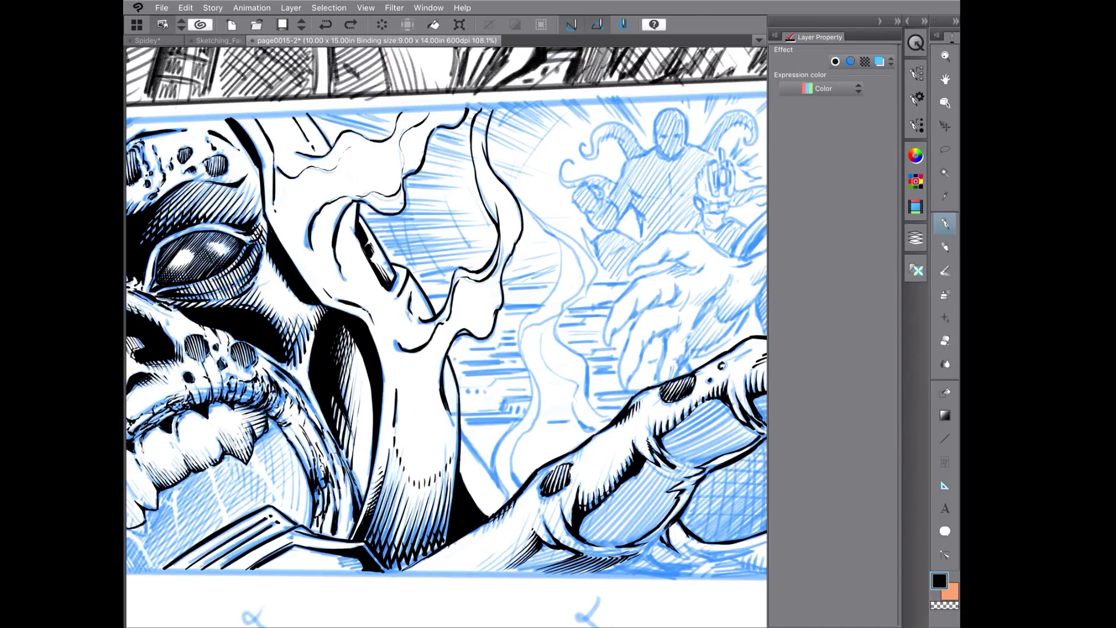
pyautogui.click(880, 22)
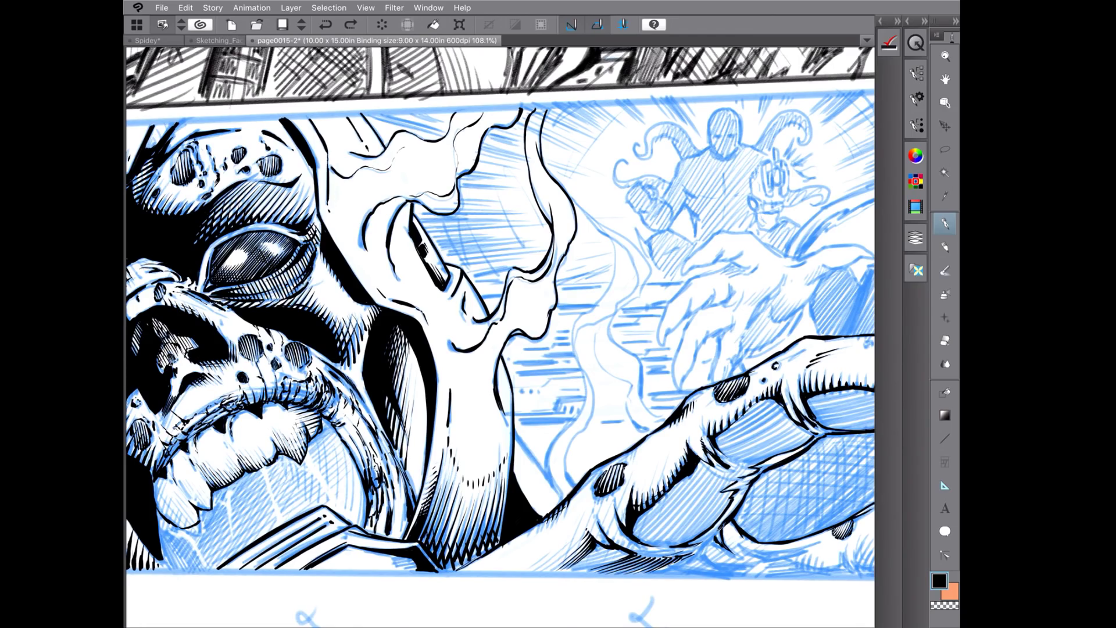
# Ink parallel black hatching lines along the outer edge of the blue-shaded middle segment on the clawed finger's underside.
pyautogui.scroll(5, 639, 372)
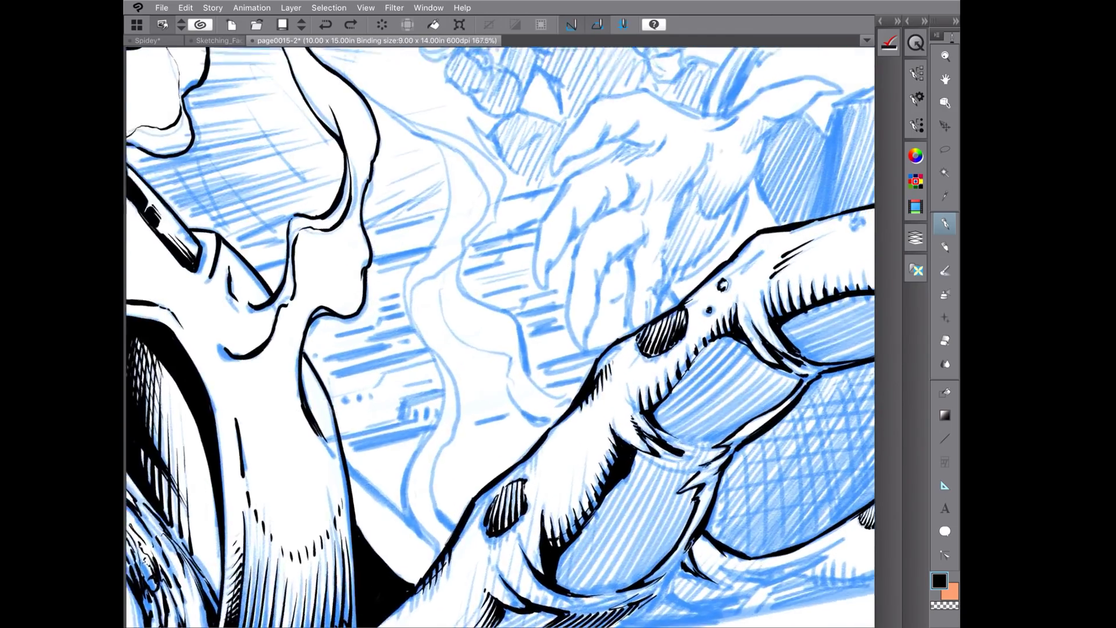
pyautogui.scroll(-2, 500, 338)
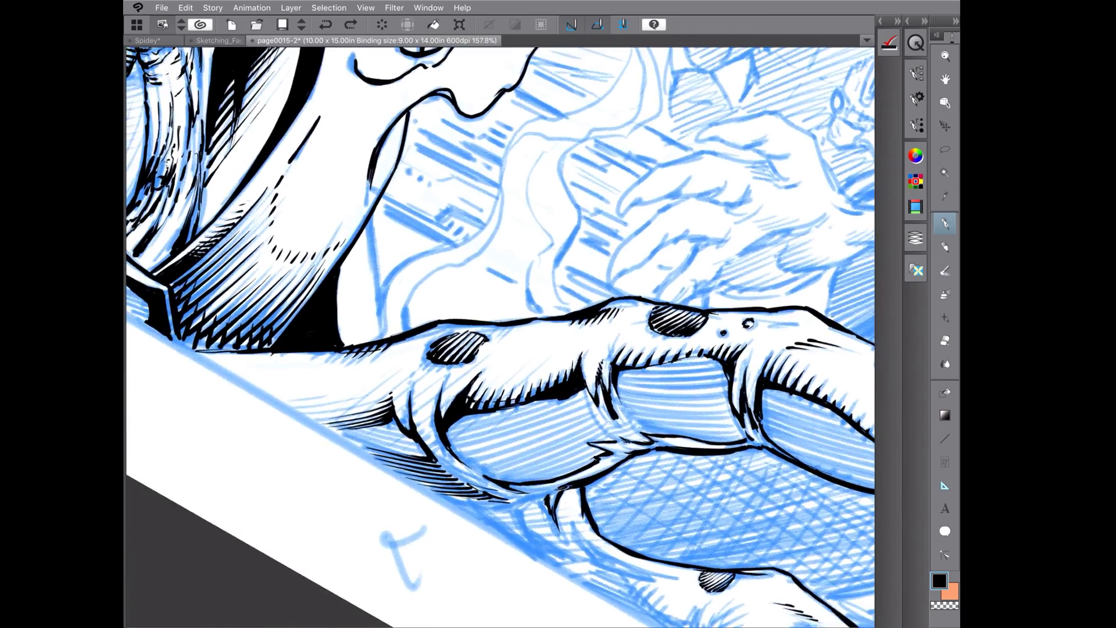
pyautogui.scroll(2, 499, 337)
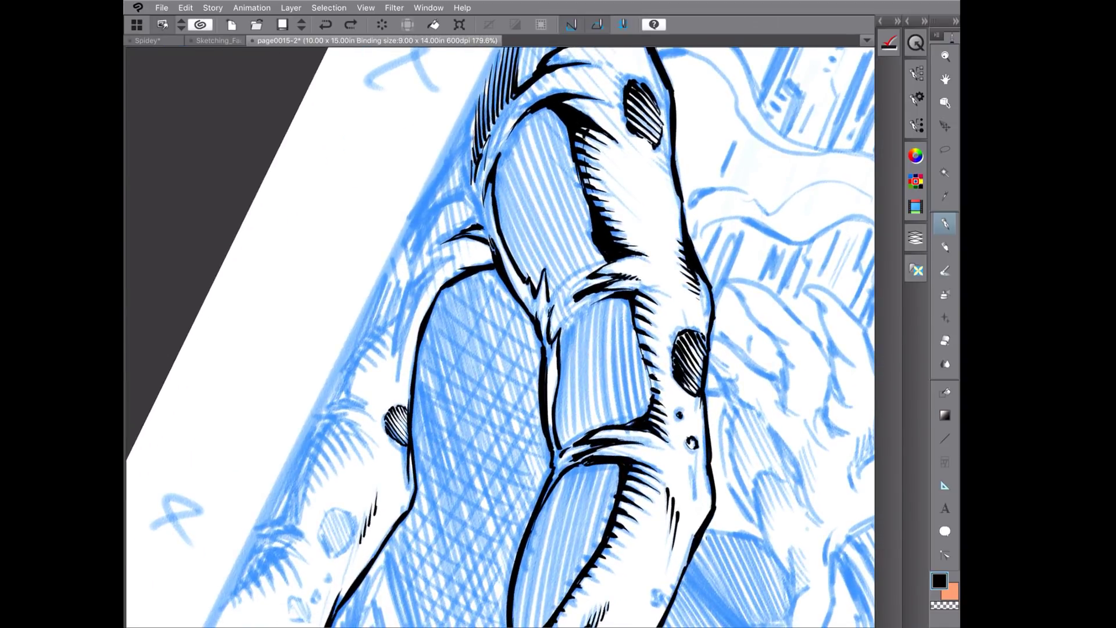
pyautogui.moveTo(566, 328); pyautogui.dragTo(562, 389)
pyautogui.moveTo(566, 350); pyautogui.dragTo(562, 415)
pyautogui.moveTo(566, 388); pyautogui.dragTo(563, 449)
pyautogui.moveTo(559, 384); pyautogui.dragTo(559, 420)
pyautogui.moveTo(560, 408); pyautogui.dragTo(561, 450)
pyautogui.moveTo(573, 317); pyautogui.dragTo(568, 392)
pyautogui.moveTo(570, 359); pyautogui.dragTo(569, 439)
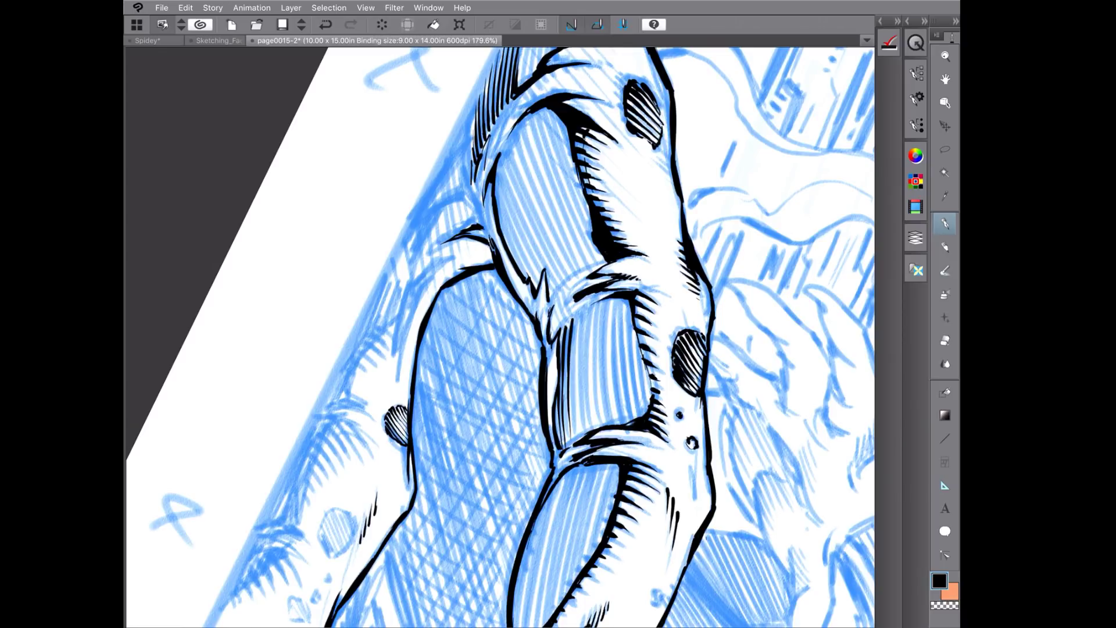
pyautogui.moveTo(579, 314); pyautogui.dragTo(575, 340)
pyautogui.moveTo(577, 321); pyautogui.dragTo(575, 435)
pyautogui.moveTo(588, 306); pyautogui.dragTo(575, 394)
pyautogui.moveTo(580, 363); pyautogui.dragTo(577, 401)
pyautogui.moveTo(580, 379); pyautogui.dragTo(579, 431)
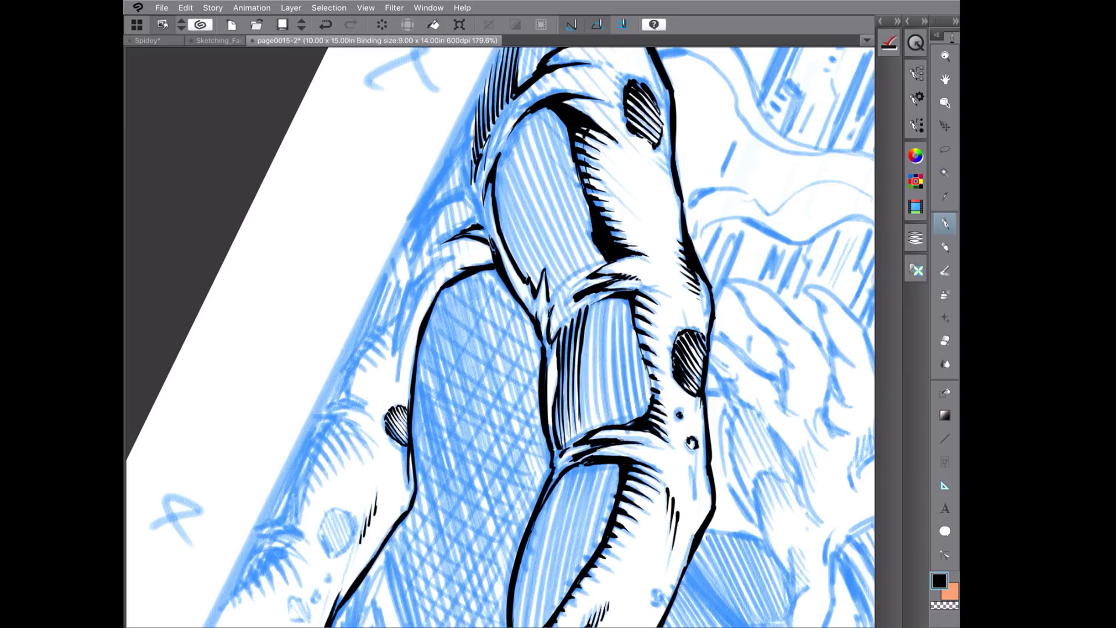
# Extend the black hatching across the rest of the finger's middle segment, up to its inked shadow edge.
pyautogui.scroll(-2, 771, 316)
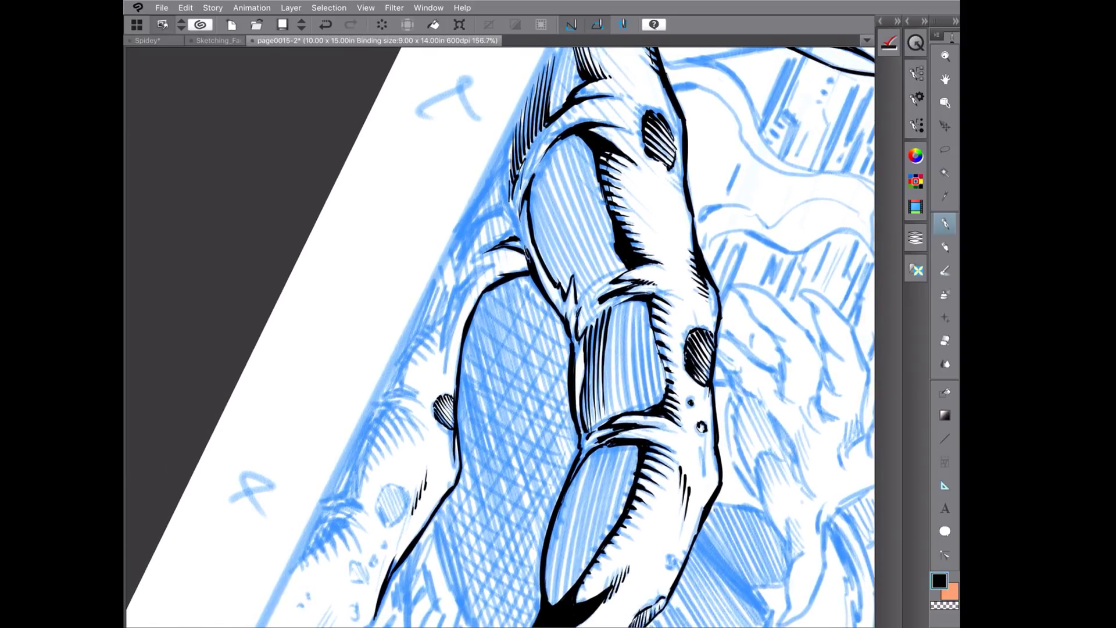
pyautogui.moveTo(617, 305); pyautogui.dragTo(610, 326)
pyautogui.moveTo(614, 321)
pyautogui.mouseDown()
pyautogui.moveTo(607, 363)
pyautogui.moveTo(610, 345)
pyautogui.mouseUp()
pyautogui.moveTo(611, 347); pyautogui.dragTo(607, 419)
pyautogui.moveTo(624, 302); pyautogui.dragTo(614, 364)
pyautogui.moveTo(619, 325); pyautogui.dragTo(610, 413)
pyautogui.moveTo(632, 302); pyautogui.dragTo(624, 321)
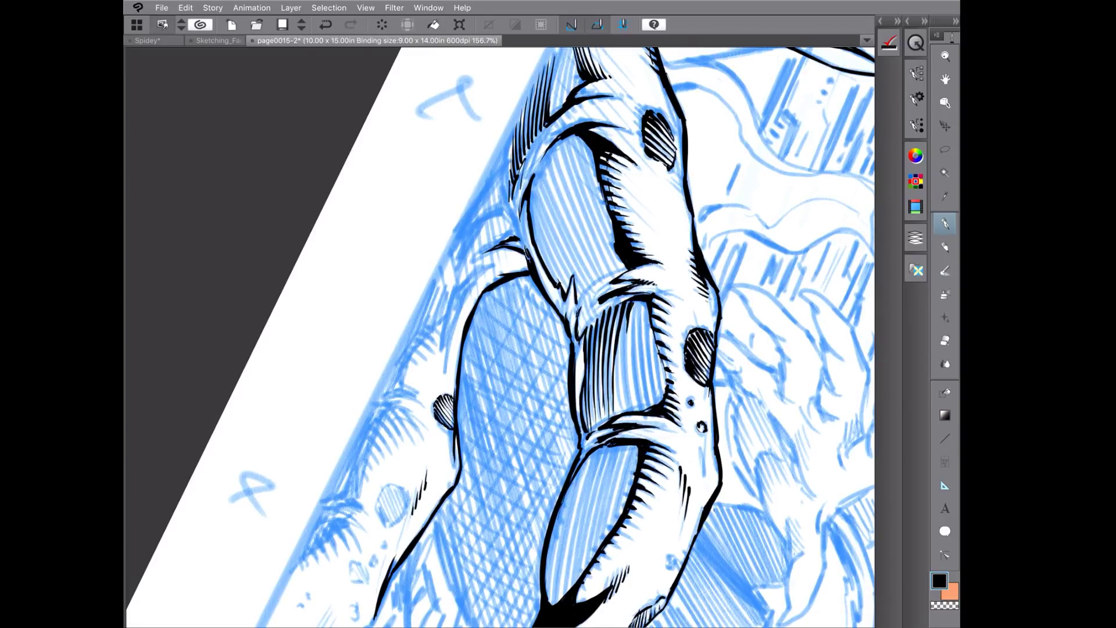
pyautogui.moveTo(631, 306); pyautogui.dragTo(617, 414)
pyautogui.moveTo(640, 300); pyautogui.dragTo(626, 358)
pyautogui.moveTo(633, 326); pyautogui.dragTo(624, 373)
pyautogui.moveTo(633, 322); pyautogui.dragTo(621, 404)
pyautogui.moveTo(645, 302); pyautogui.dragTo(636, 347)
pyautogui.moveTo(648, 306)
pyautogui.mouseDown()
pyautogui.moveTo(641, 335)
pyautogui.moveTo(643, 321)
pyautogui.mouseUp()
pyautogui.moveTo(639, 326); pyautogui.dragTo(625, 411)
pyautogui.moveTo(650, 317)
pyautogui.mouseDown()
pyautogui.moveTo(640, 358)
pyautogui.moveTo(644, 347)
pyautogui.mouseUp()
pyautogui.moveTo(642, 350); pyautogui.dragTo(633, 382)
pyautogui.moveTo(640, 352); pyautogui.dragTo(628, 410)
pyautogui.moveTo(654, 335)
pyautogui.mouseDown()
pyautogui.moveTo(634, 410)
pyautogui.moveTo(651, 367)
pyautogui.mouseUp()
pyautogui.moveTo(657, 344); pyautogui.dragTo(643, 392)
pyautogui.moveTo(651, 372)
pyautogui.mouseDown()
pyautogui.moveTo(638, 412)
pyautogui.moveTo(653, 378)
pyautogui.mouseUp()
pyautogui.moveTo(659, 354); pyautogui.dragTo(647, 401)
pyautogui.moveTo(652, 382); pyautogui.dragTo(644, 410)
pyautogui.moveTo(665, 361)
pyautogui.mouseDown()
pyautogui.moveTo(649, 407)
pyautogui.moveTo(659, 387)
pyautogui.mouseUp()
pyautogui.moveTo(666, 370); pyautogui.dragTo(654, 405)
pyautogui.moveTo(667, 380); pyautogui.dragTo(661, 401)
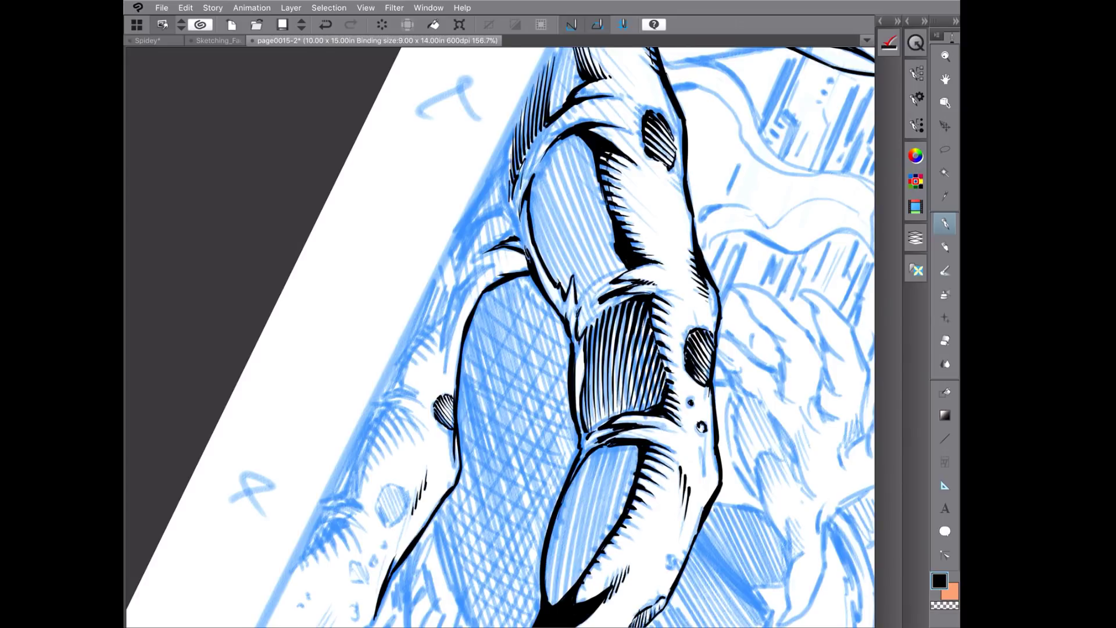
# Try short touch-up strokes inside the hatched finger segment and undo the last one.
pyautogui.scroll(-5, 674, 344)
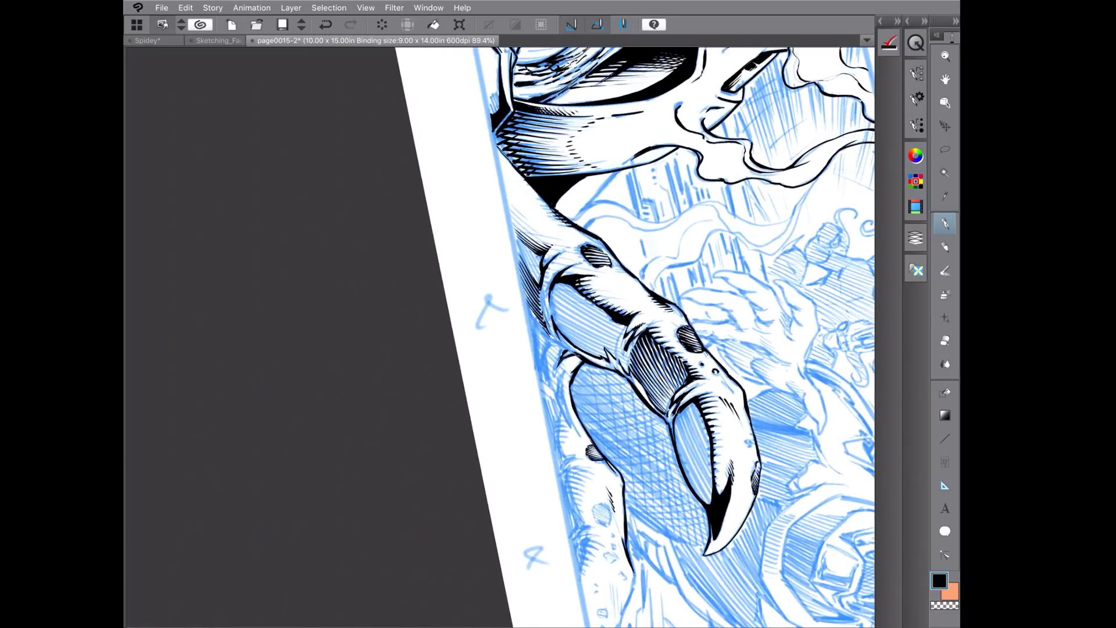
pyautogui.scroll(3, 726, 377)
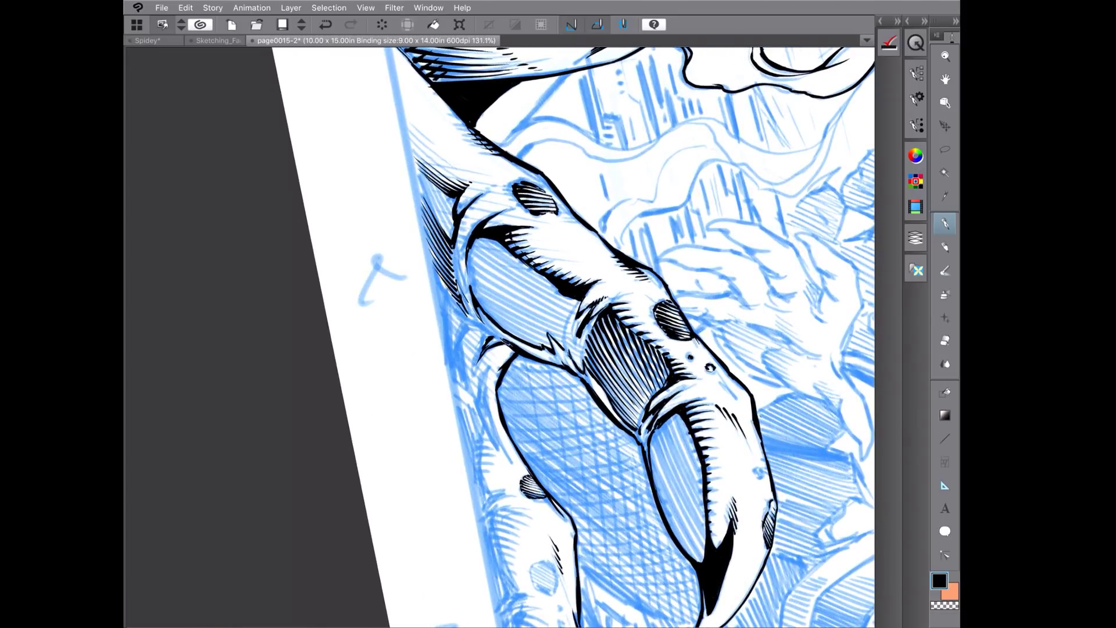
pyautogui.moveTo(623, 337); pyautogui.dragTo(617, 351)
pyautogui.moveTo(636, 342)
pyautogui.mouseDown()
pyautogui.moveTo(632, 354)
pyautogui.moveTo(656, 366)
pyautogui.mouseUp()
pyautogui.scroll(-5, 675, 358)
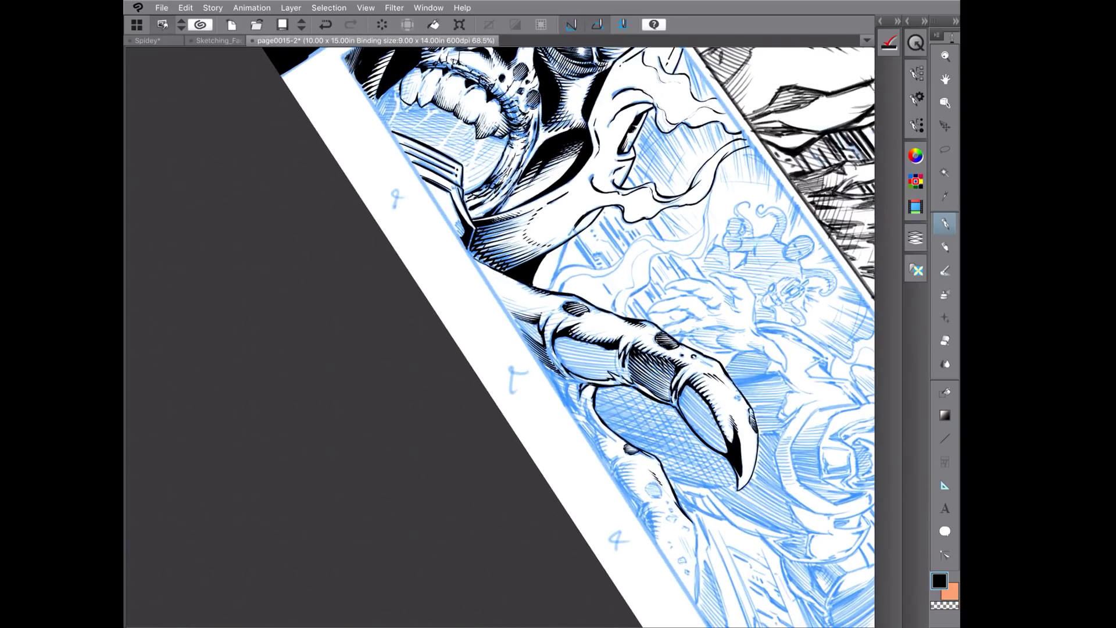
pyautogui.hotkey('ctrl', 'z')
pyautogui.scroll(3, 691, 439)
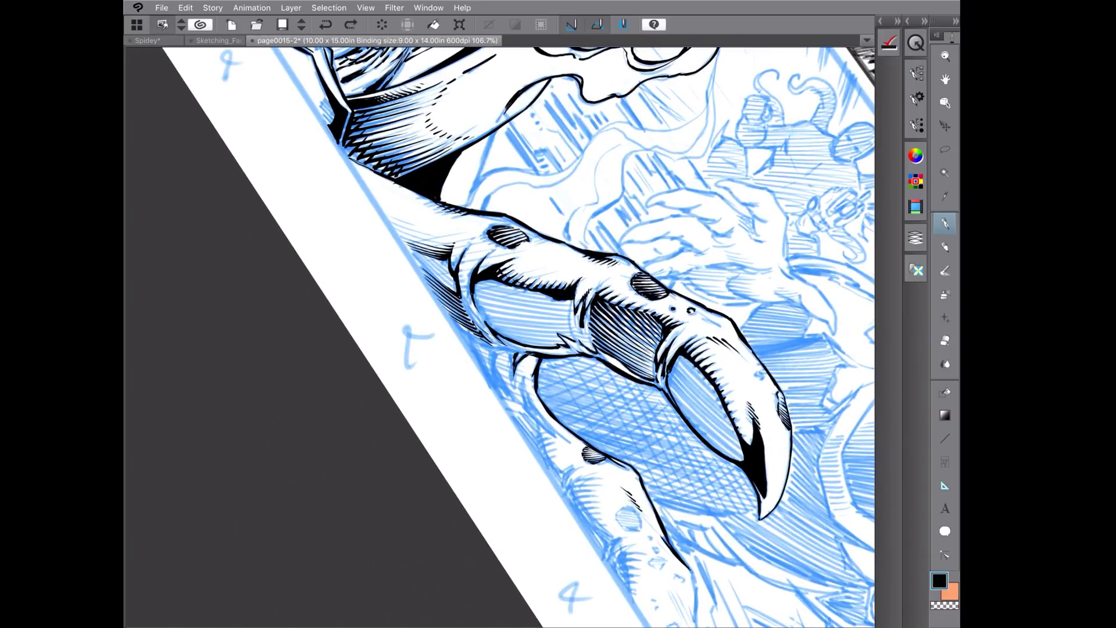
# Examine the inked finger within its panel and compare the inked and pencilled panels across the whole page.
pyautogui.scroll(-4, 711, 412)
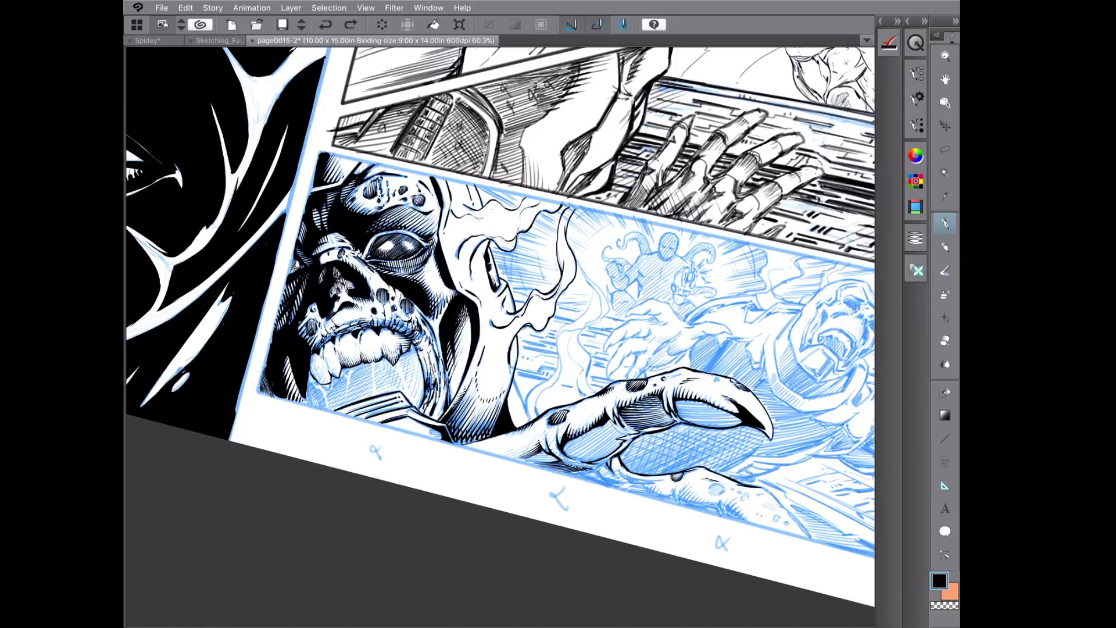
pyautogui.scroll(-3, 499, 326)
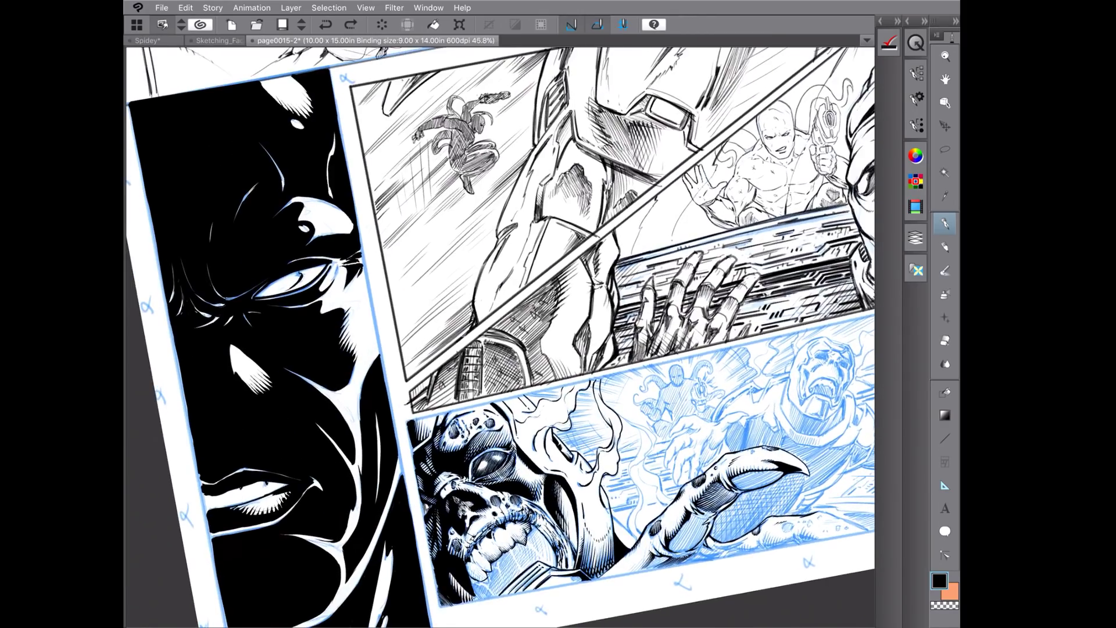
pyautogui.scroll(-2, 500, 325)
pyautogui.scroll(3, 500, 325)
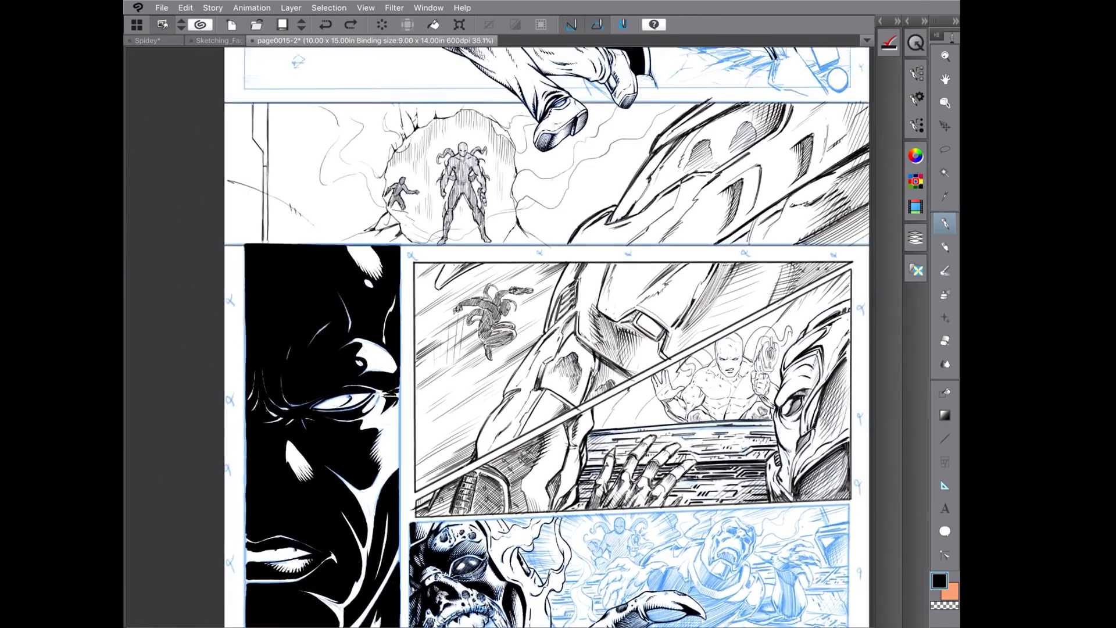
pyautogui.scroll(4, 540, 325)
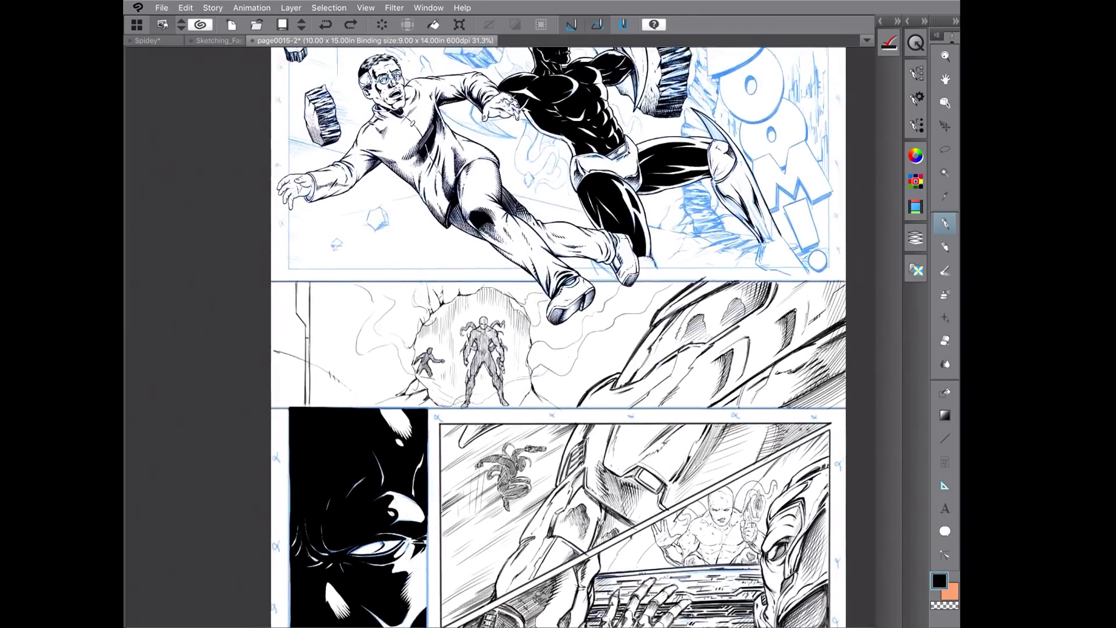
pyautogui.scroll(-3, 555, 337)
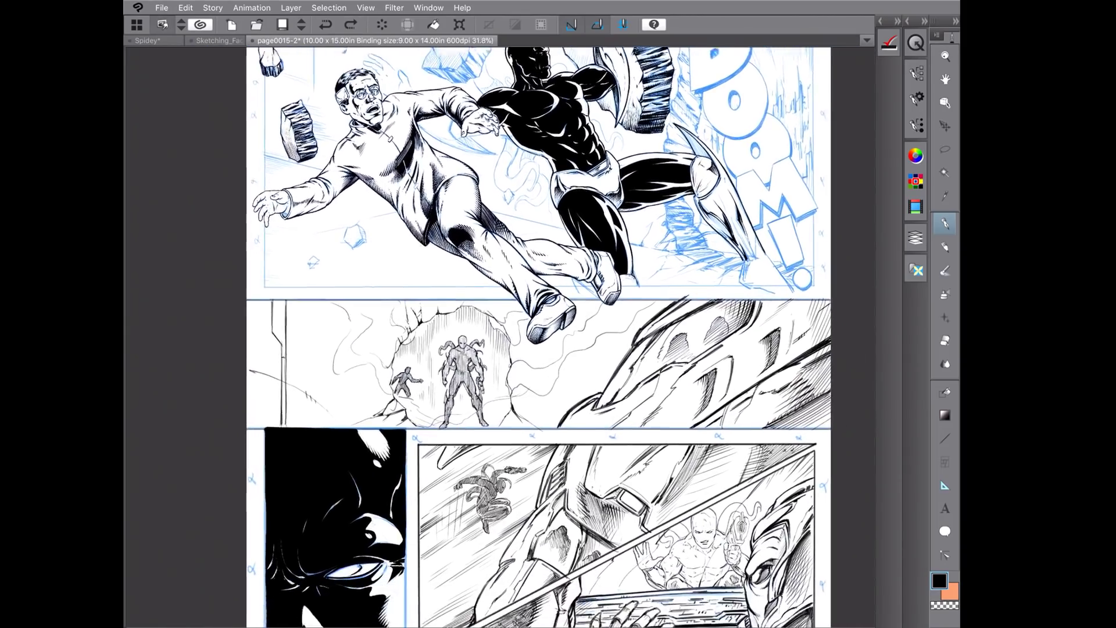
pyautogui.scroll(-4, 542, 332)
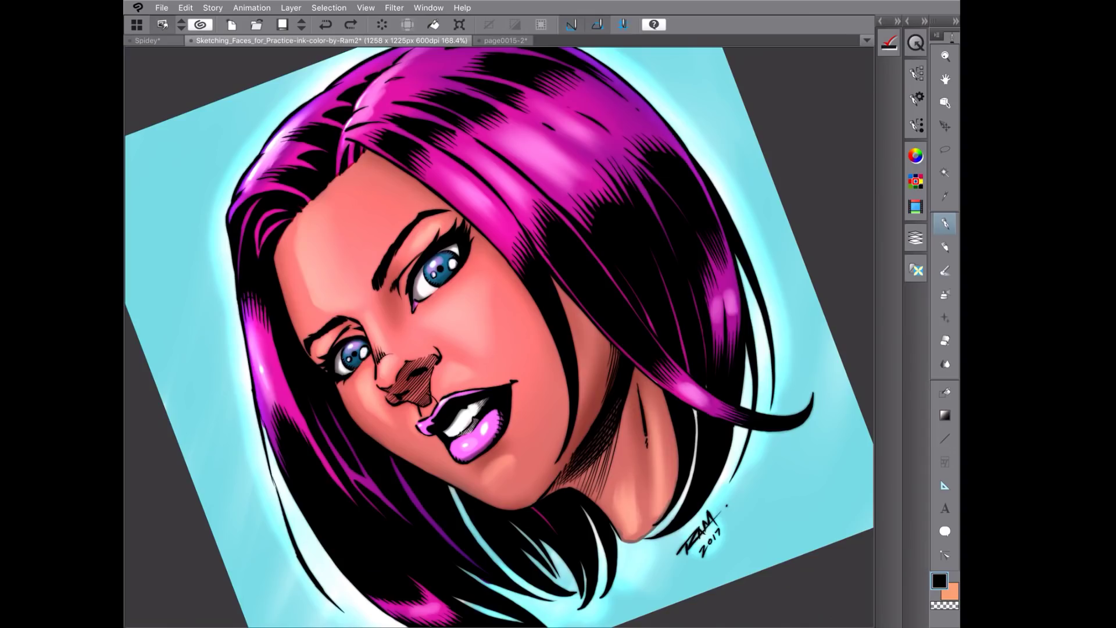
# Switch to the Spidey document and choose the Balloon tool.
pyautogui.click(148, 41)
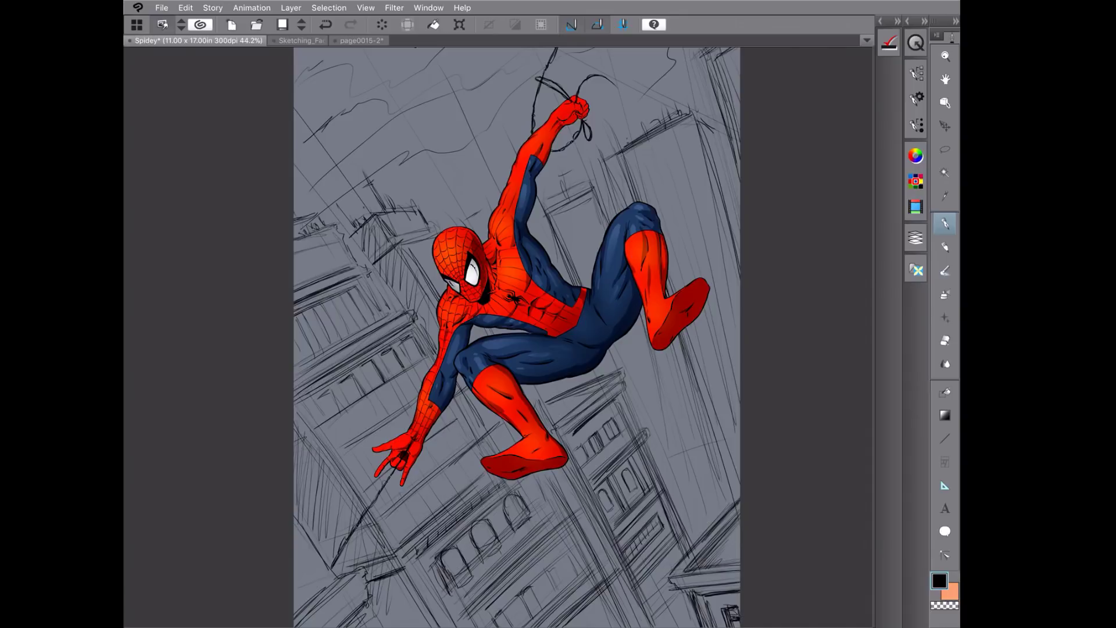
pyautogui.click(945, 531)
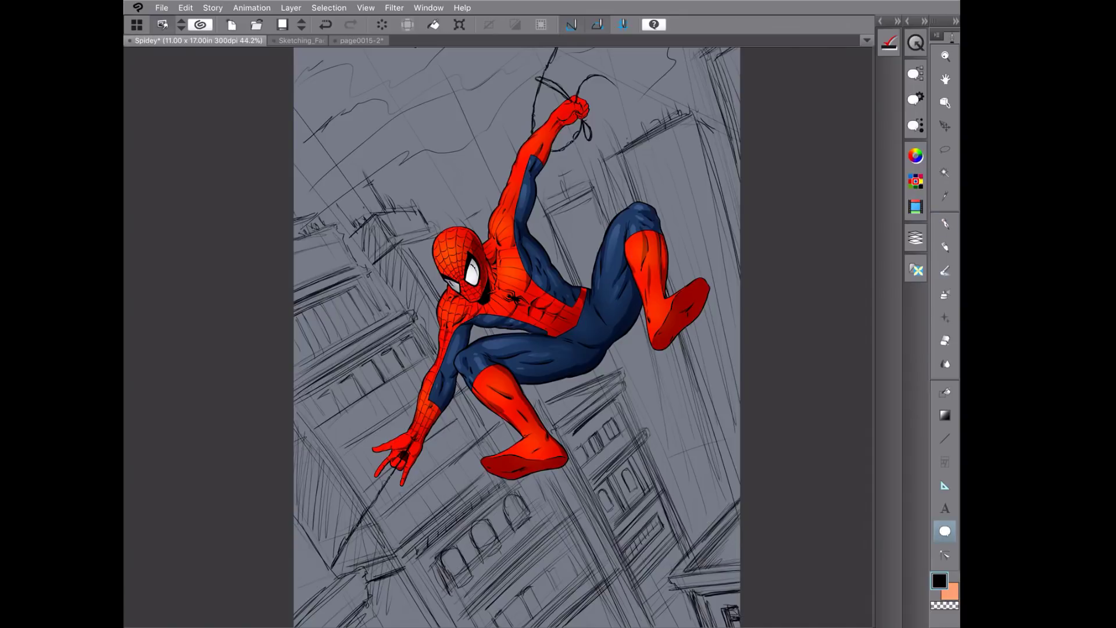